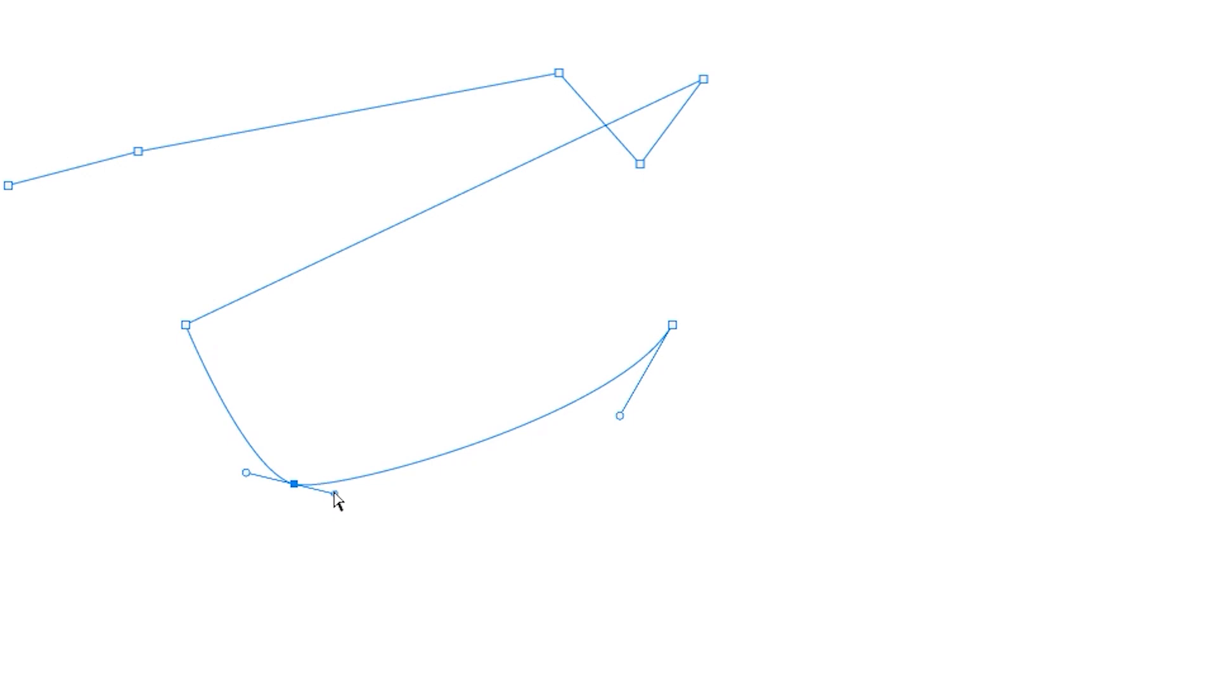
# Step: Reset the curve's lowest anchor to a corner point and pull out new smooth direction handles from it
pyautogui.moveTo(246, 472); pyautogui.dragTo(208, 454)
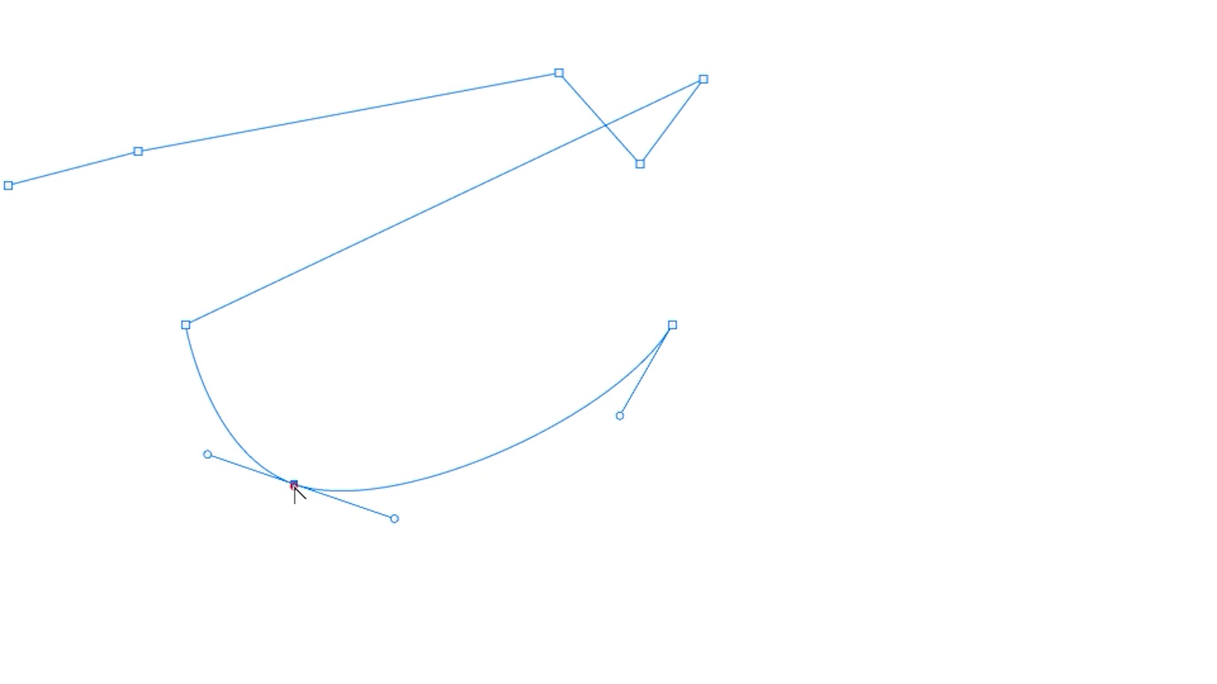
pyautogui.click(293, 484)
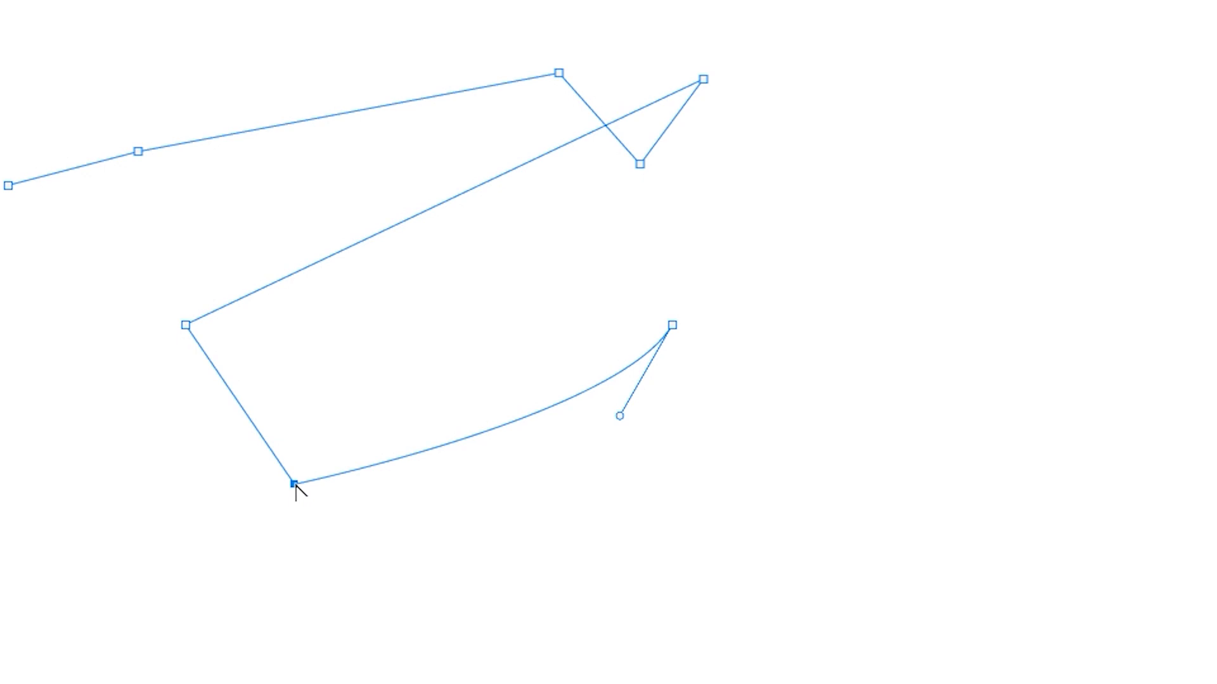
pyautogui.moveTo(294, 484); pyautogui.dragTo(374, 520)
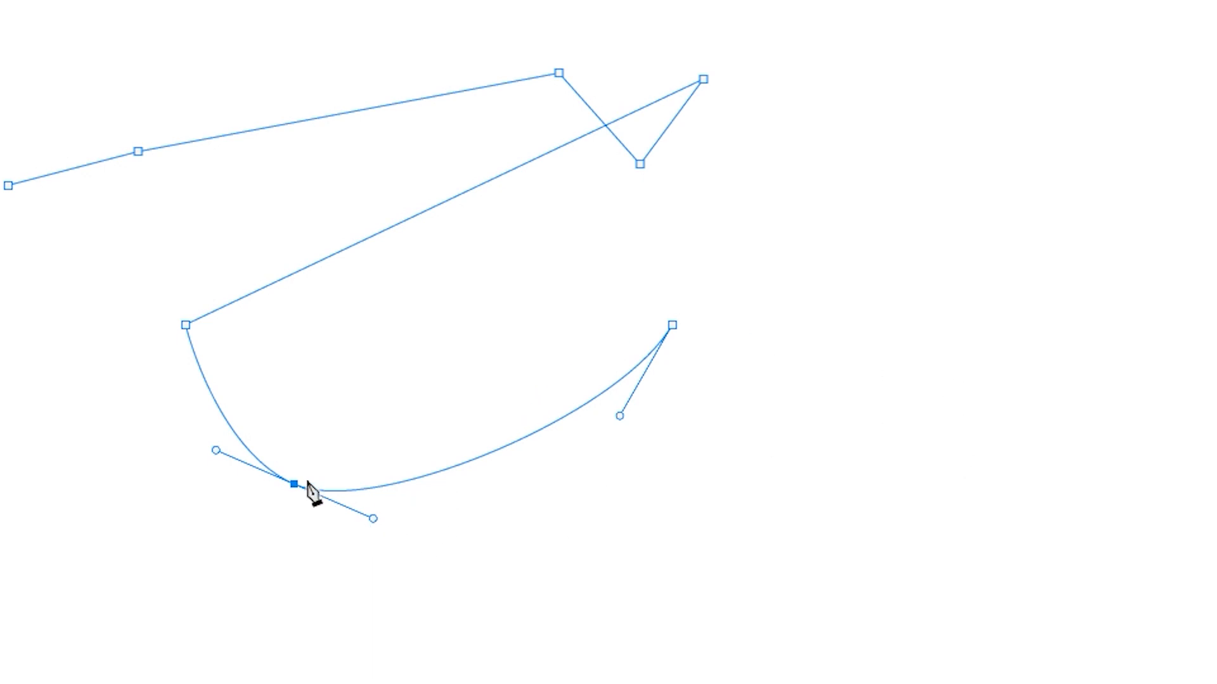
# Step: Adjust the lowest anchor's two direction handles independently, swinging the outgoing one to point straight down
pyautogui.keyDown('ctrl'); pyautogui.click(374, 521); pyautogui.keyUp('ctrl')
pyautogui.moveTo(376, 525)
pyautogui.mouseDown()
pyautogui.moveTo(272, 576)
pyautogui.moveTo(399, 446)
pyautogui.moveTo(363, 526)
pyautogui.moveTo(399, 500)
pyautogui.moveTo(388, 566)
pyautogui.moveTo(366, 475)
pyautogui.moveTo(363, 530)
pyautogui.mouseUp()
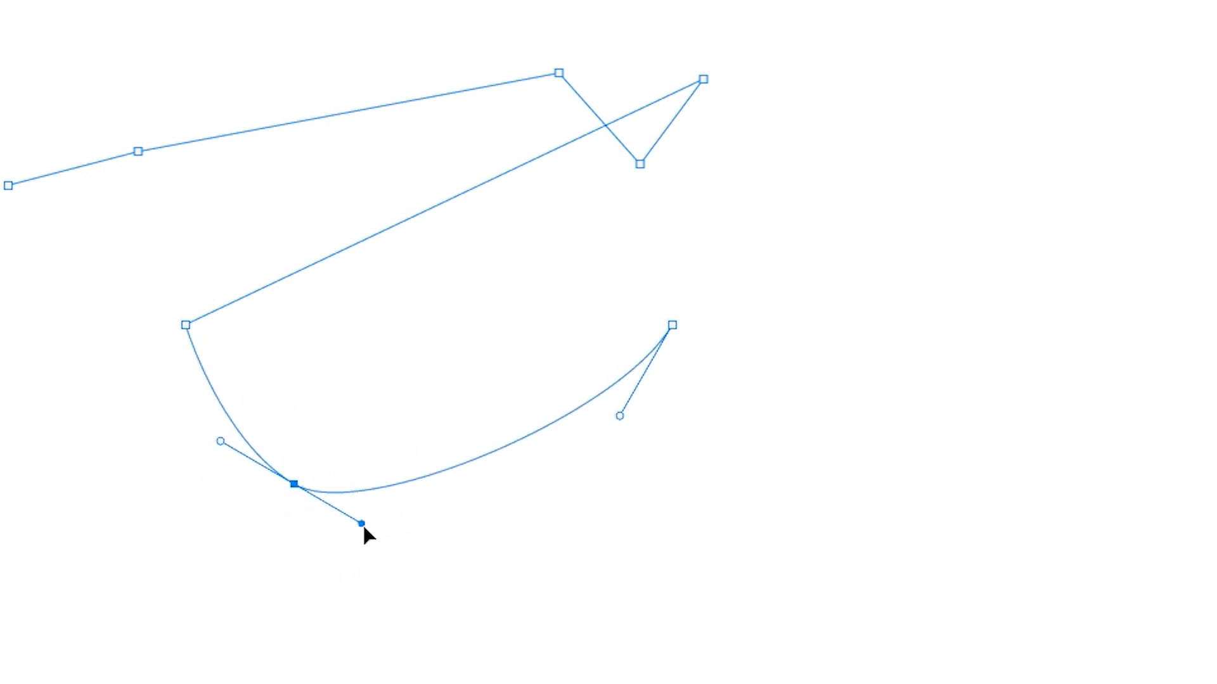
pyautogui.moveTo(223, 444)
pyautogui.mouseDown()
pyautogui.moveTo(208, 465)
pyautogui.moveTo(222, 441)
pyautogui.mouseUp()
pyautogui.moveTo(361, 524); pyautogui.dragTo(268, 560)
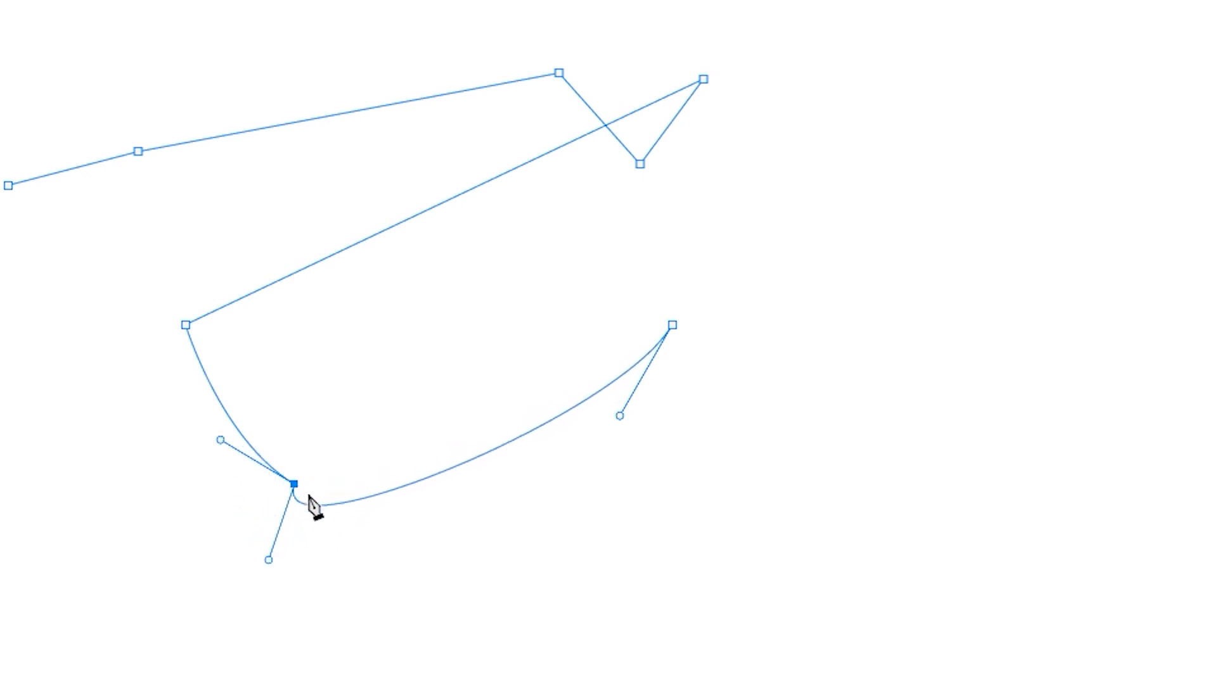
pyautogui.click(219, 441)
pyautogui.moveTo(220, 441)
pyautogui.mouseDown()
pyautogui.moveTo(184, 512)
pyautogui.moveTo(222, 440)
pyautogui.mouseUp()
pyautogui.click(269, 560)
pyautogui.moveTo(268, 560); pyautogui.dragTo(294, 565)
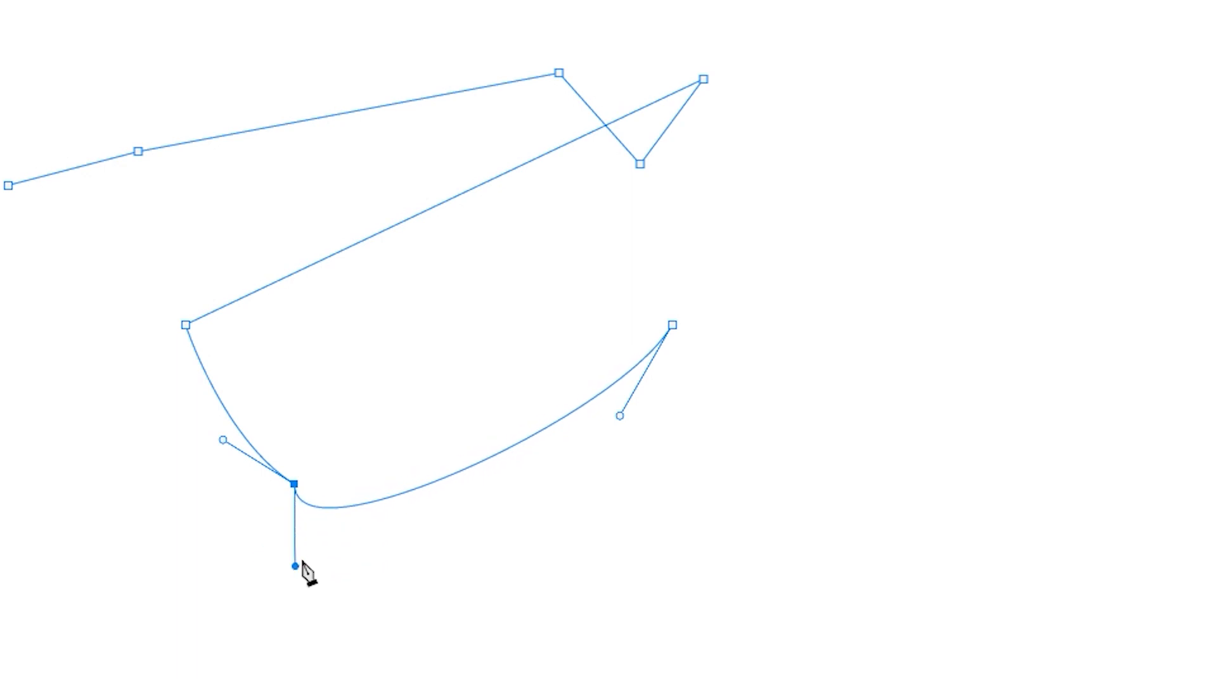
# Step: Clear the lowest anchor's broken handles and pull out aligned handles for a smooth curve on both sides
pyautogui.click(294, 484)
pyautogui.click(294, 484)
pyautogui.moveTo(294, 484); pyautogui.dragTo(382, 518)
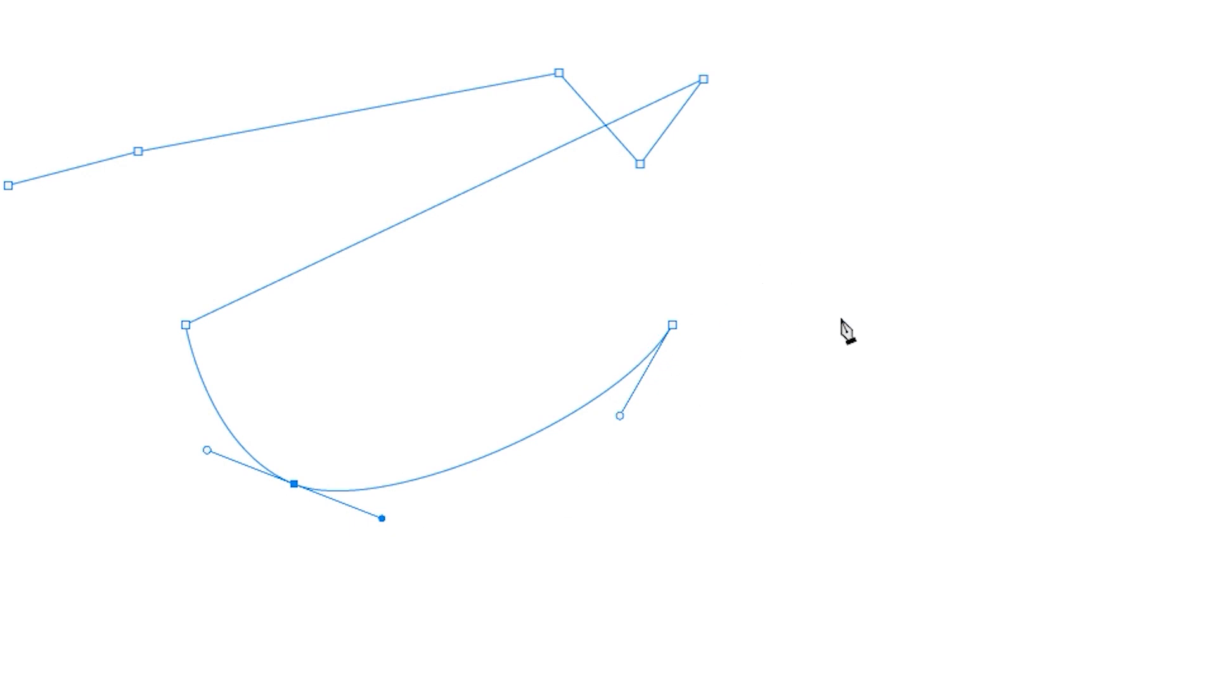
# Step: Extend the path with an S-shaped curve to a new anchor, dropping its outgoing handle for a straight downward segment
pyautogui.click(878, 345)
pyautogui.moveTo(878, 346); pyautogui.dragTo(927, 326)
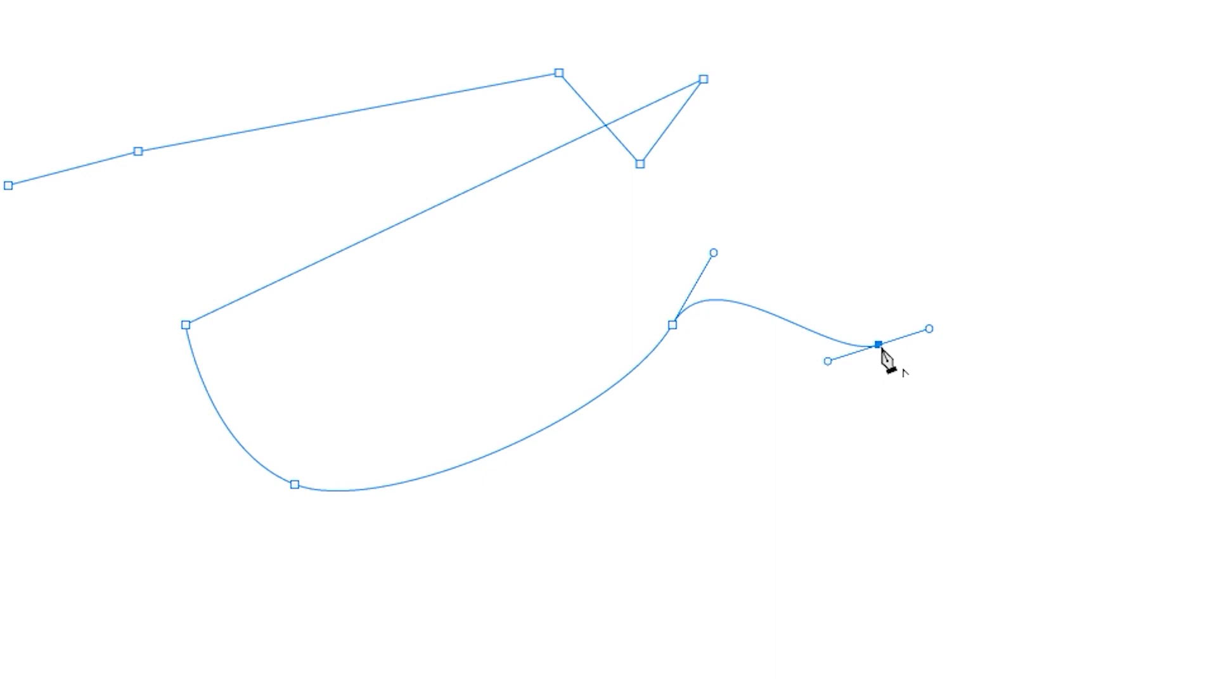
pyautogui.press('alt')
pyautogui.click(192, 322)
pyautogui.click(879, 346)
pyautogui.keyDown('ctrl'); pyautogui.click(186, 325); pyautogui.keyUp('ctrl')
pyautogui.click(931, 494)
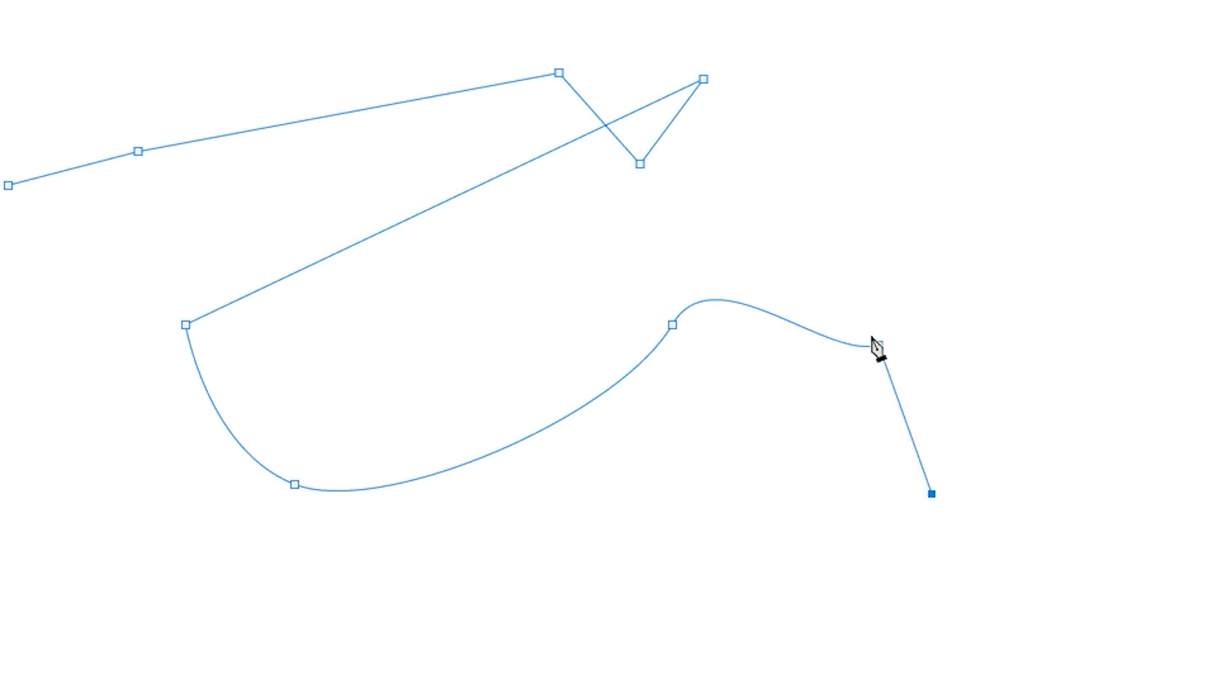
pyautogui.click(812, 332)
pyautogui.click(881, 352)
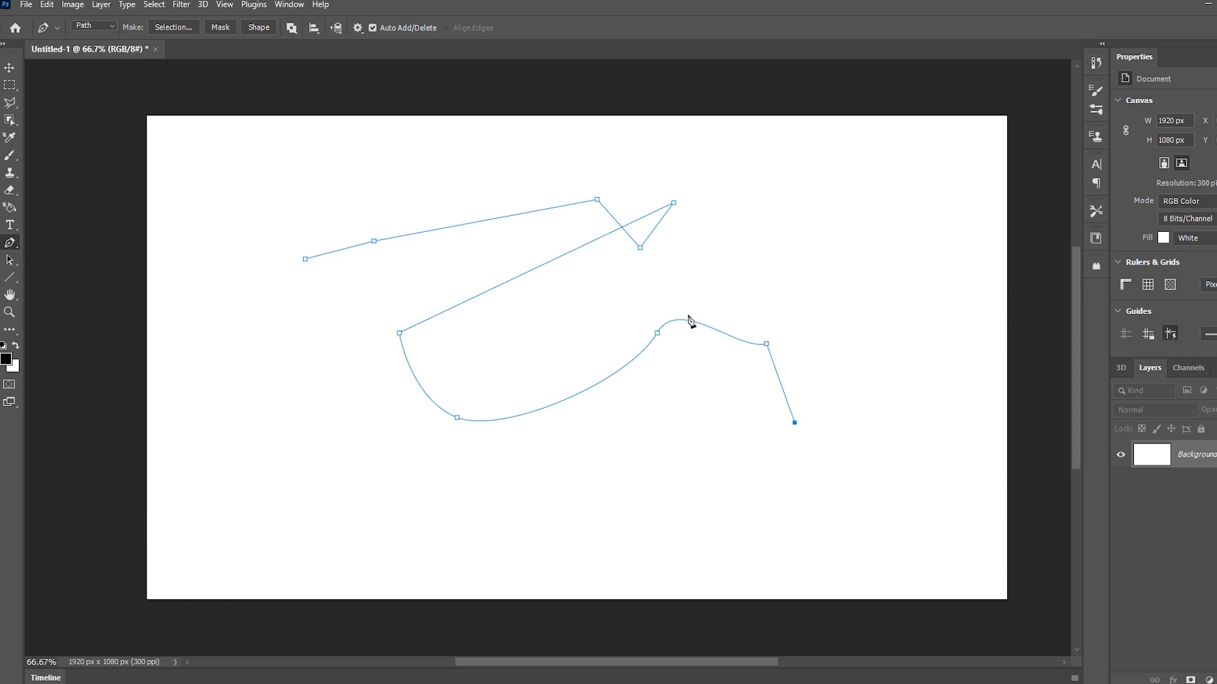
# Step: Deselect the path and commit the placed line-practice image 펜툴연습2.png at the centre of the canvas
pyautogui.keyDown('ctrl'); pyautogui.click(686, 529); pyautogui.keyUp('ctrl')
pyautogui.click(683, 520)
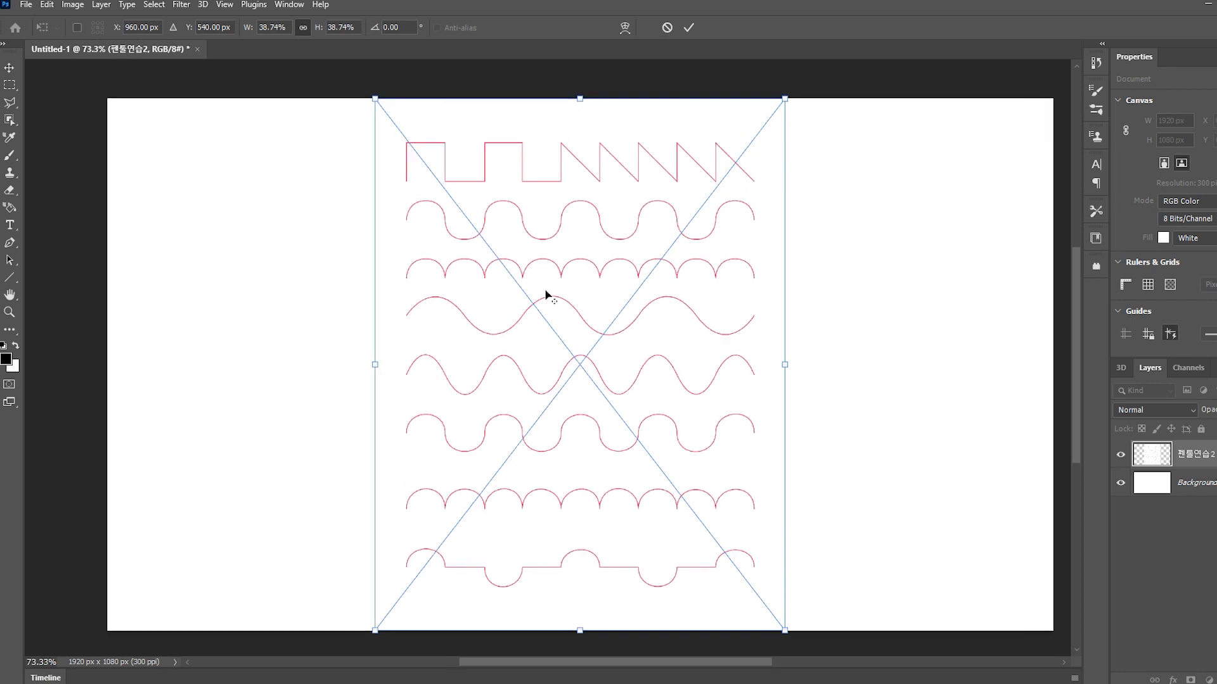
pyautogui.scroll(3, 546, 294)
pyautogui.press('Return')
# Step: Trace the first square pulse of the practice sheet's first row with straight Pen tool segments
pyautogui.scroll(4, 367, 334)
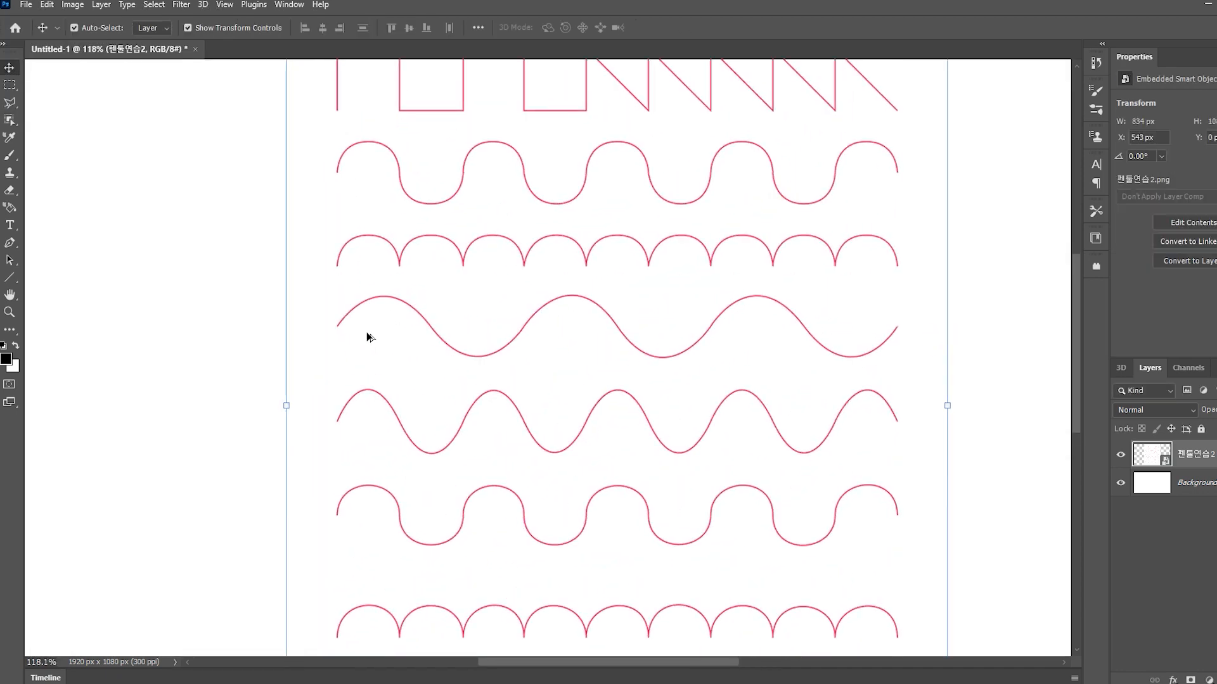
pyautogui.scroll(5, 442, 287)
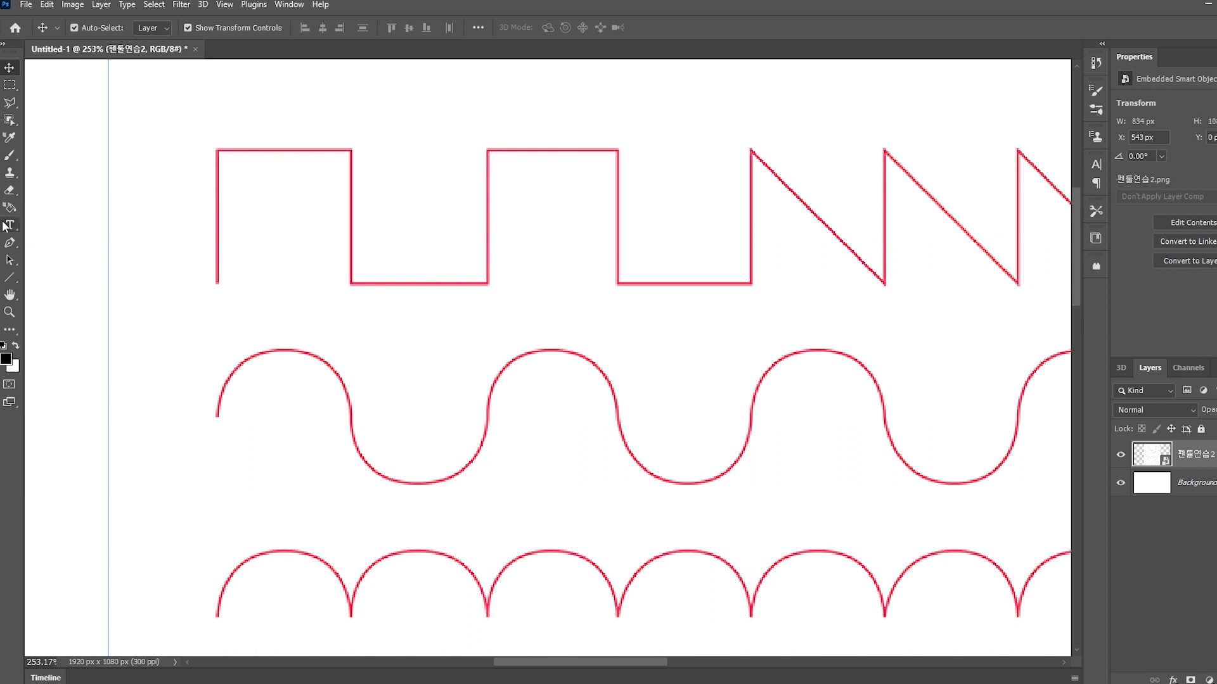
pyautogui.click(9, 242)
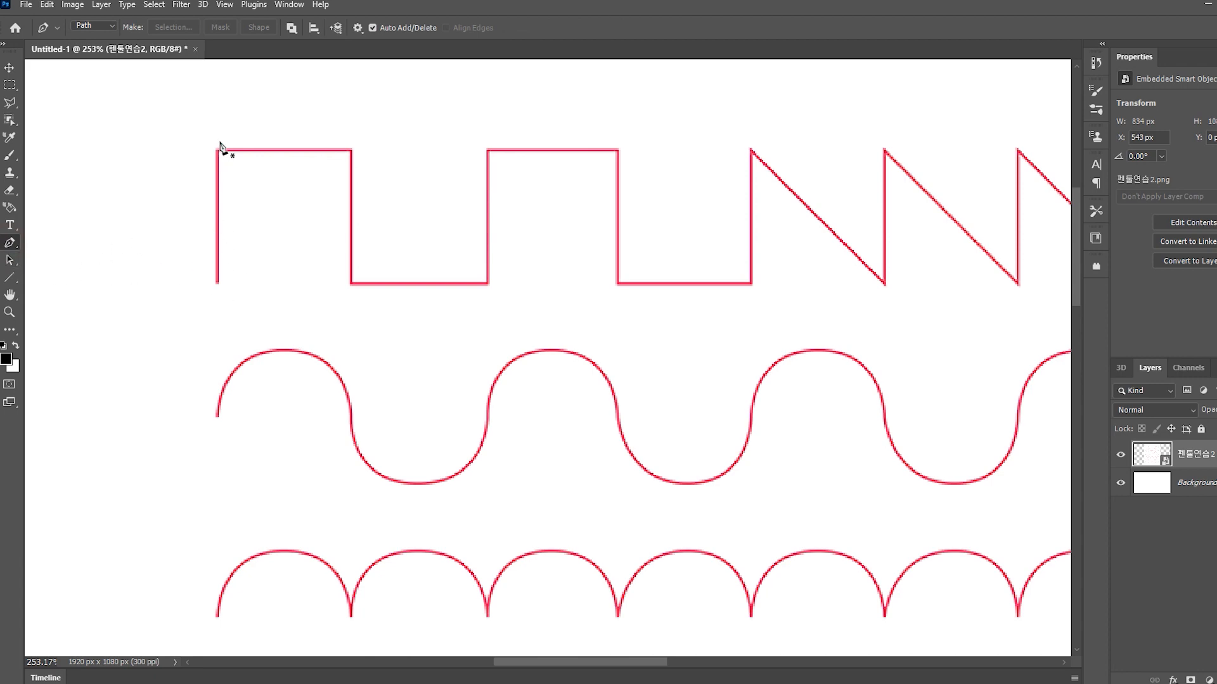
pyautogui.click(216, 284)
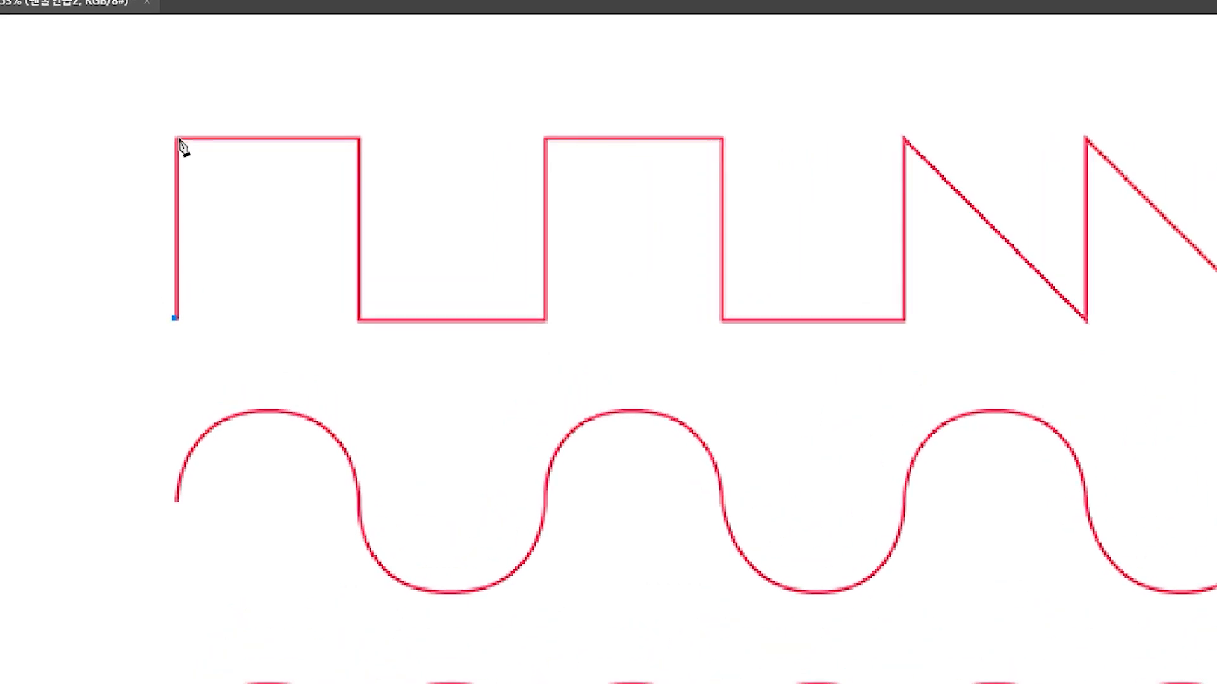
pyautogui.click(195, 144)
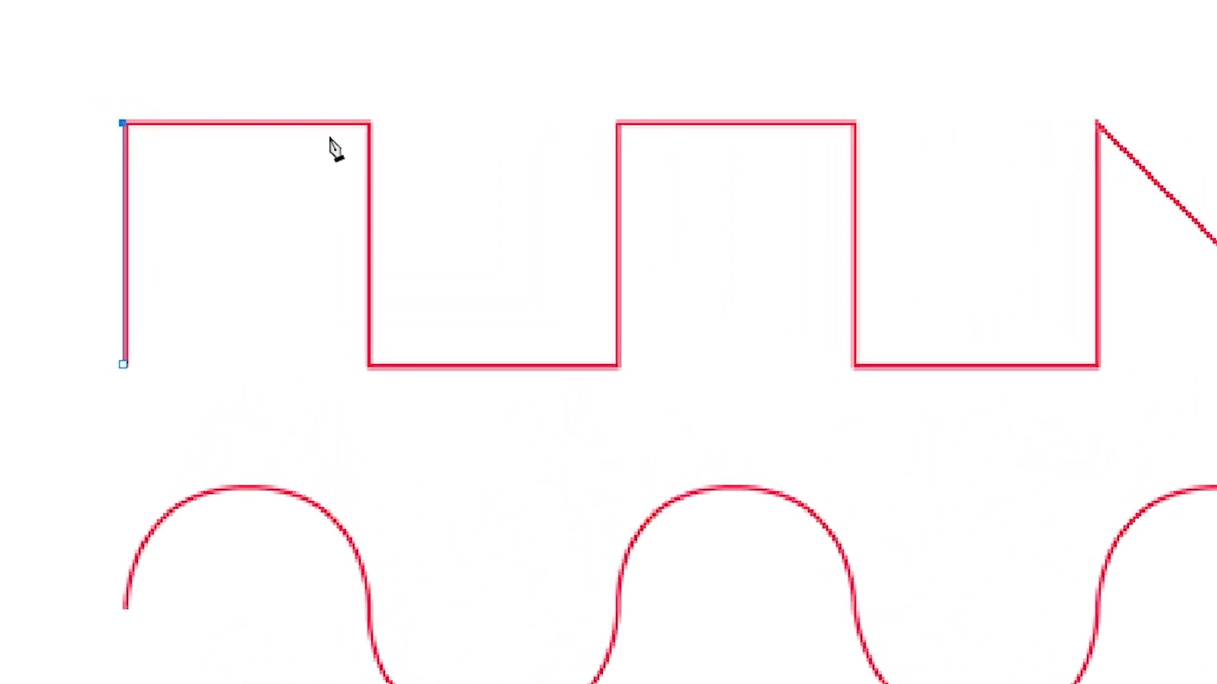
pyautogui.click(372, 123)
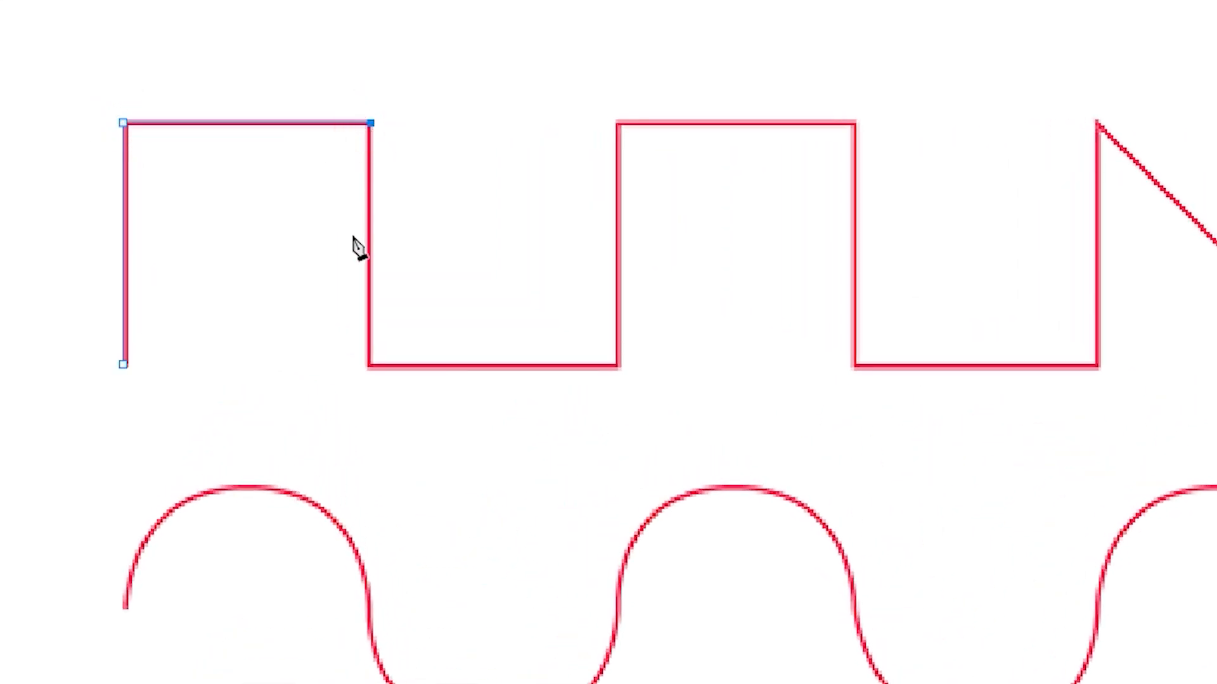
pyautogui.click(370, 366)
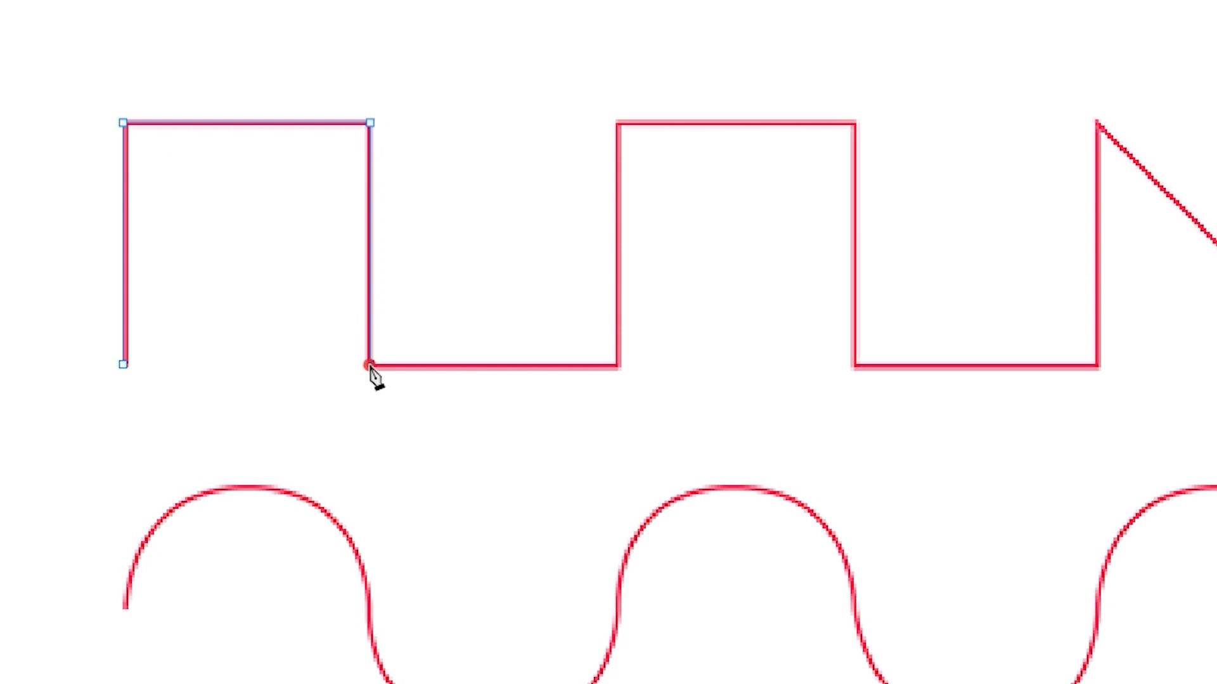
# Step: Continue the straight-segment path around the second square pulse up to the first sawtooth peak
pyautogui.click(621, 365)
pyautogui.click(620, 125)
pyautogui.click(854, 123)
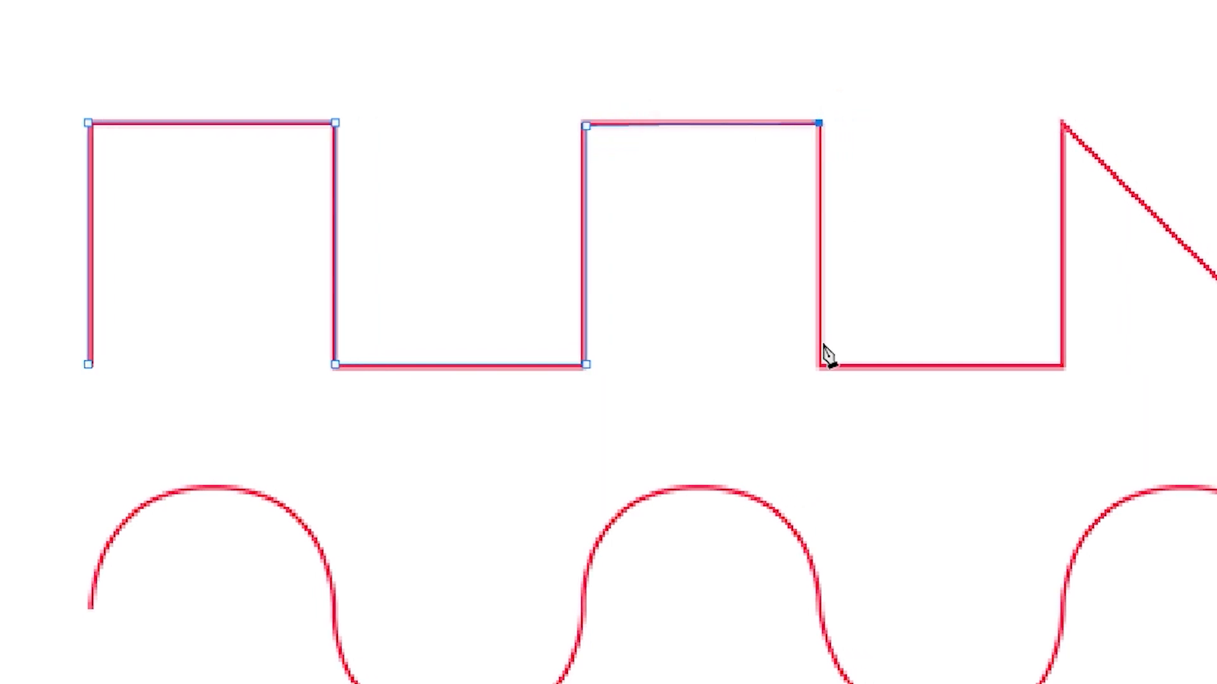
pyautogui.click(854, 366)
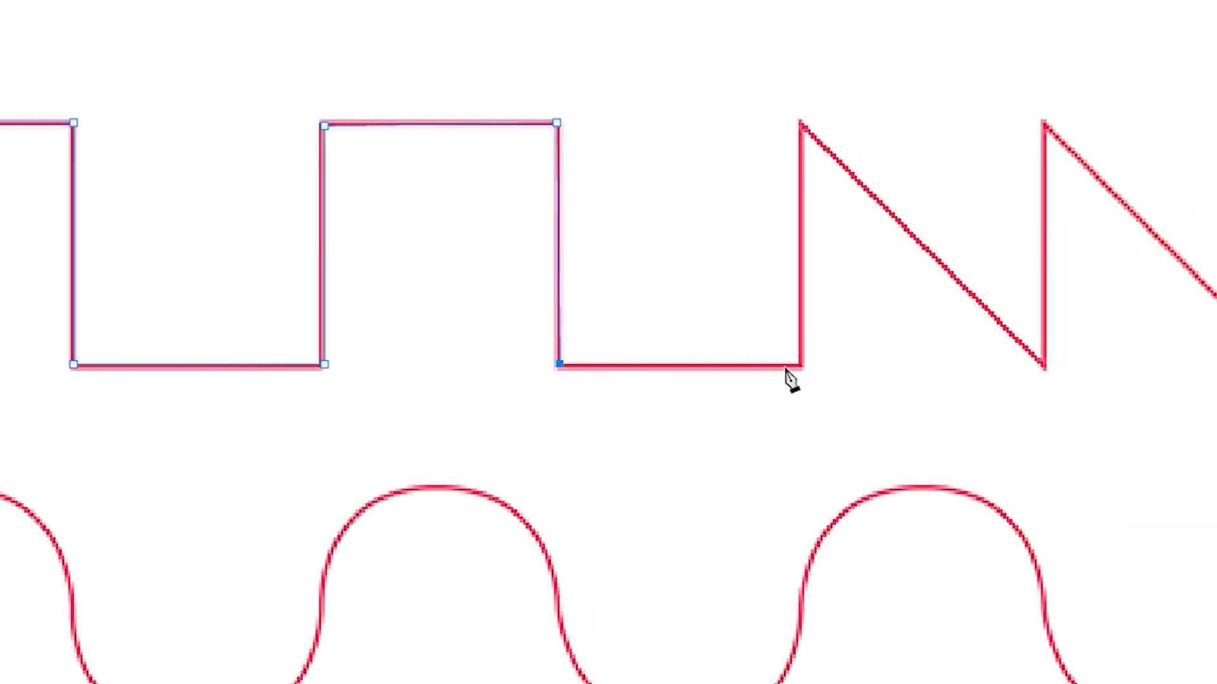
pyautogui.click(870, 366)
pyautogui.click(653, 123)
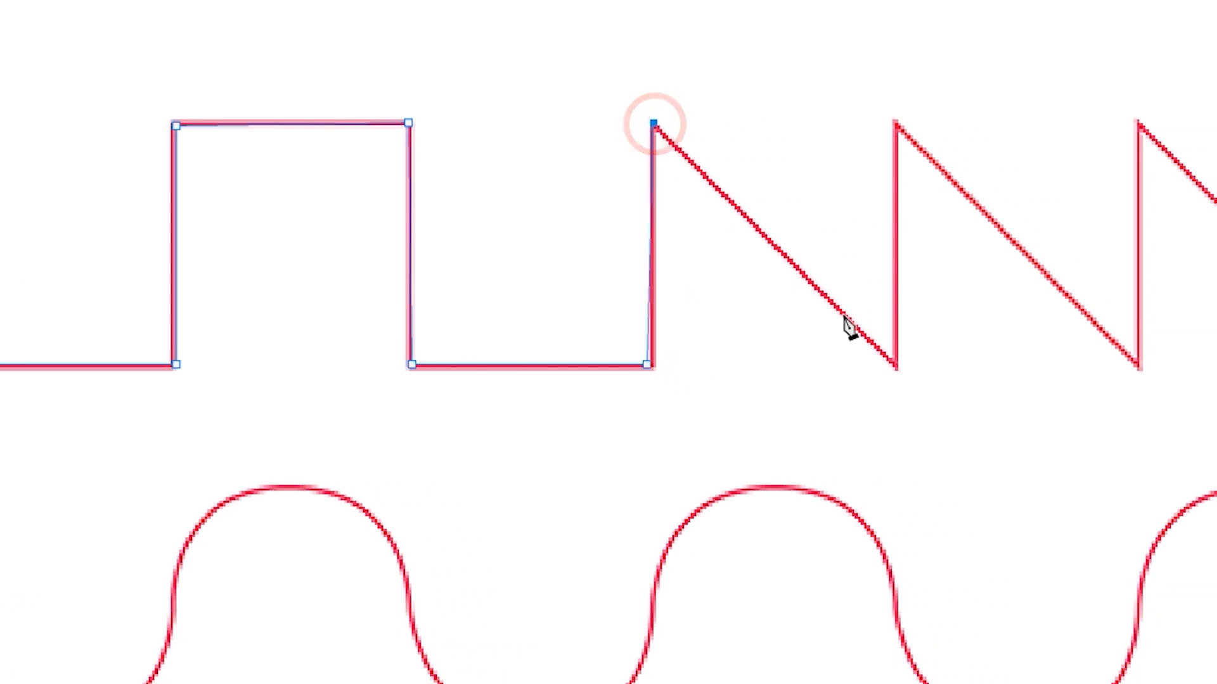
# Step: Trace the first two sawtooth diagonals of the row and end the path by deselecting it
pyautogui.click(897, 366)
pyautogui.click(897, 122)
pyautogui.click(1138, 362)
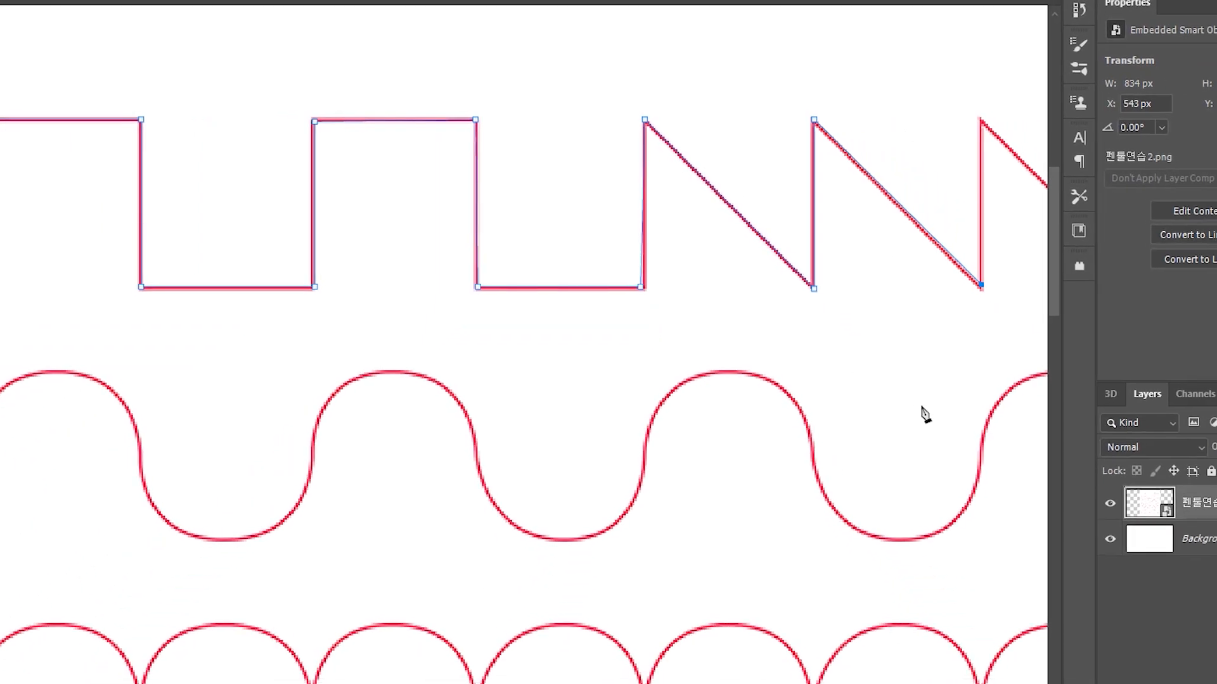
pyautogui.keyDown('ctrl'); pyautogui.click(836, 343); pyautogui.keyUp('ctrl')
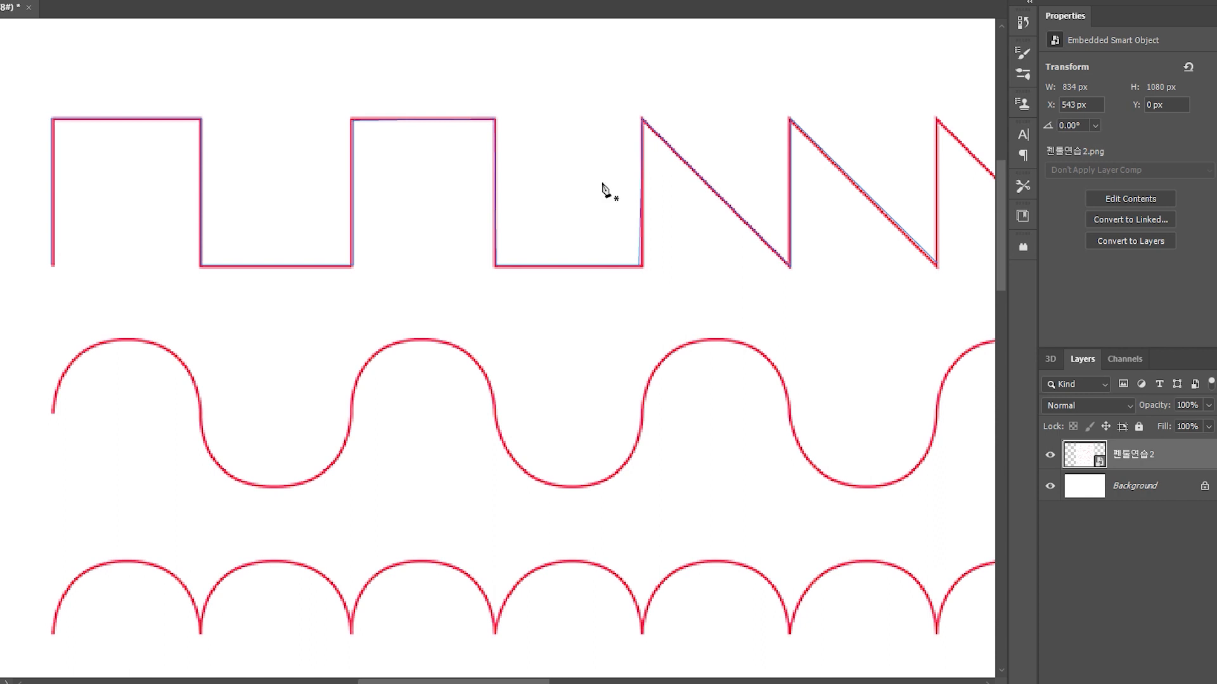
# Step: Hide the 펜툴연습2 layer to inspect the traced path on its own, and show the layer again
pyautogui.click(1049, 455)
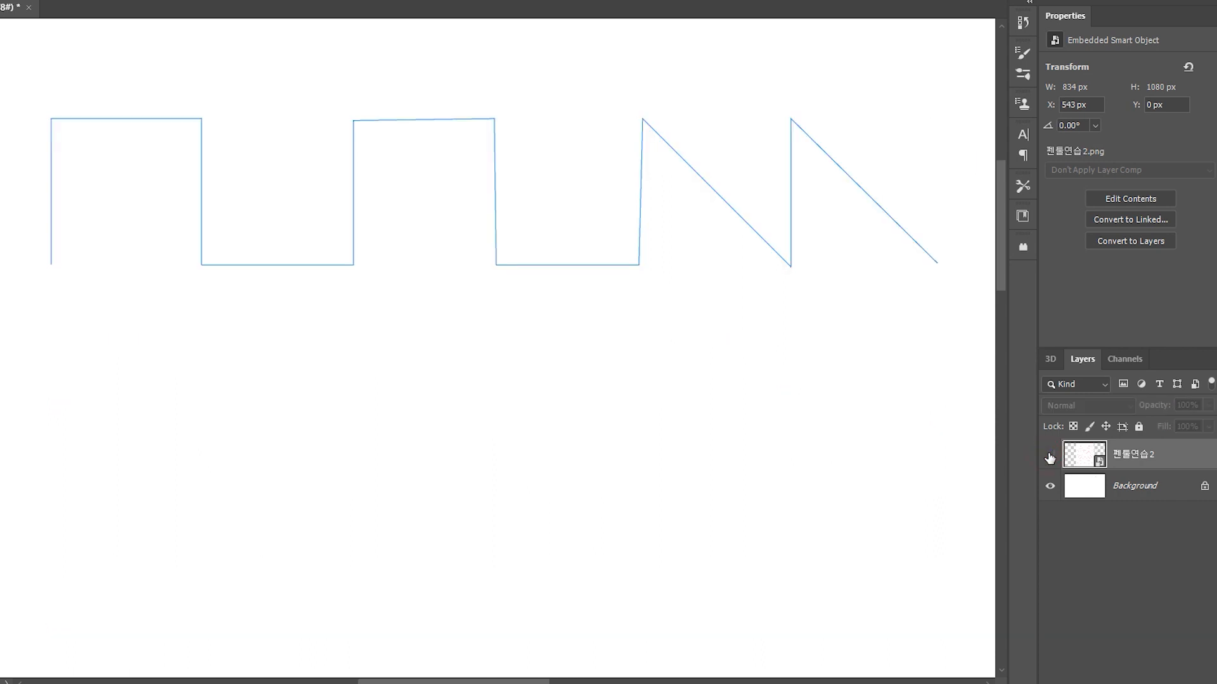
pyautogui.click(1049, 455)
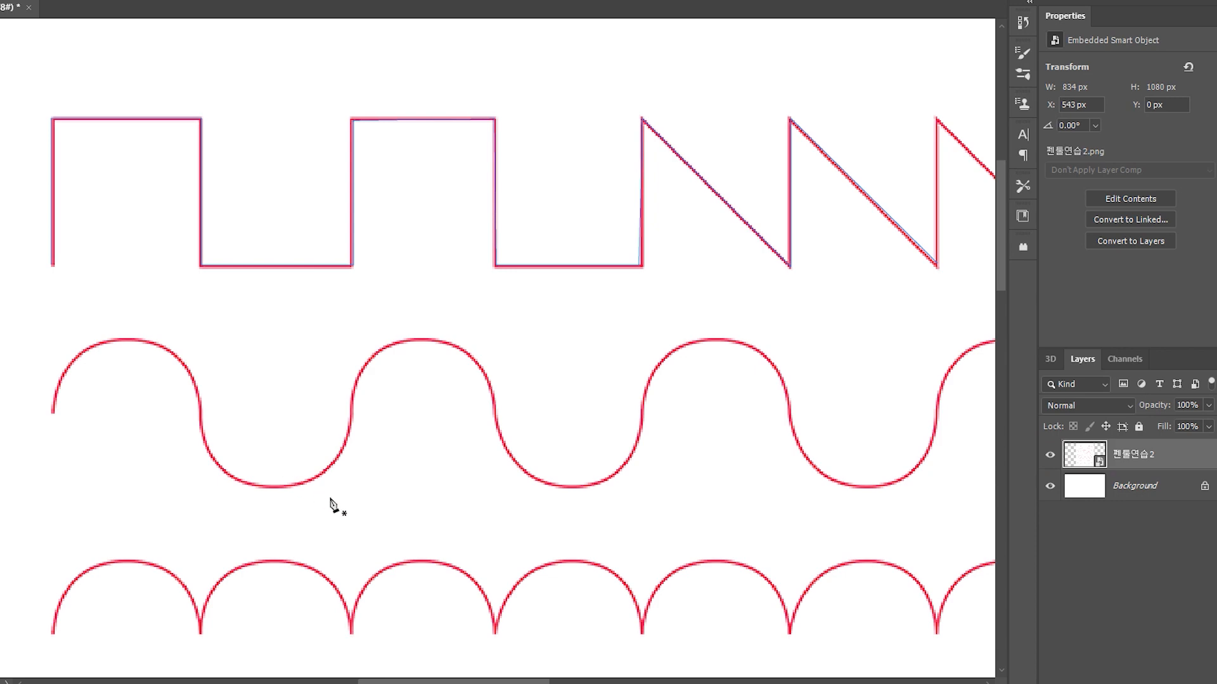
pyautogui.scroll(-2, 402, 561)
pyautogui.scroll(6, 402, 562)
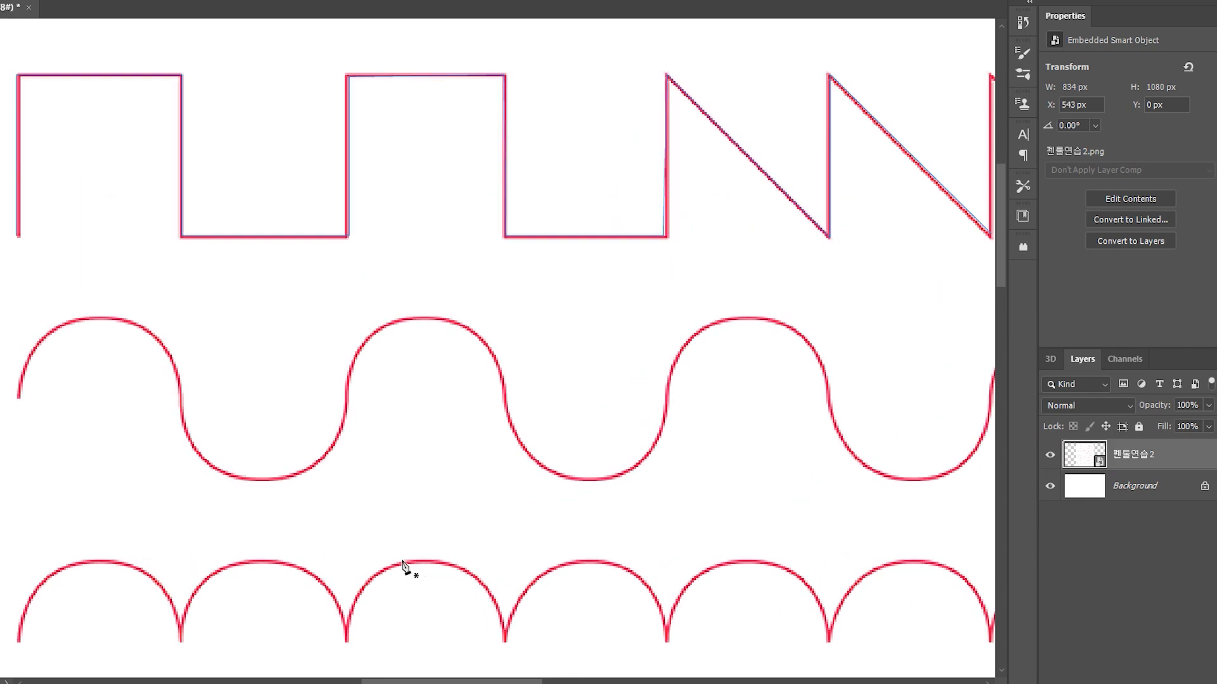
pyautogui.scroll(-4, 402, 561)
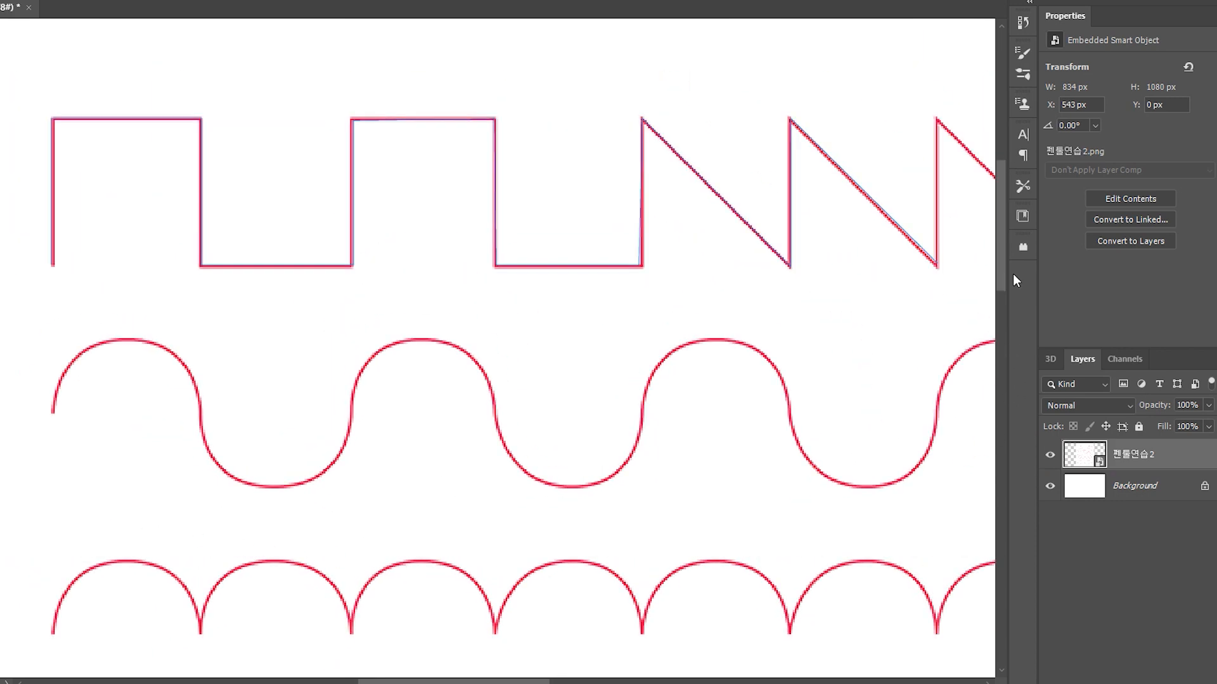
# Step: Trace the first crest and trough of the narrow sine wave with smooth anchors at its midline crossings
pyautogui.moveTo(1003, 260); pyautogui.dragTo(997, 402)
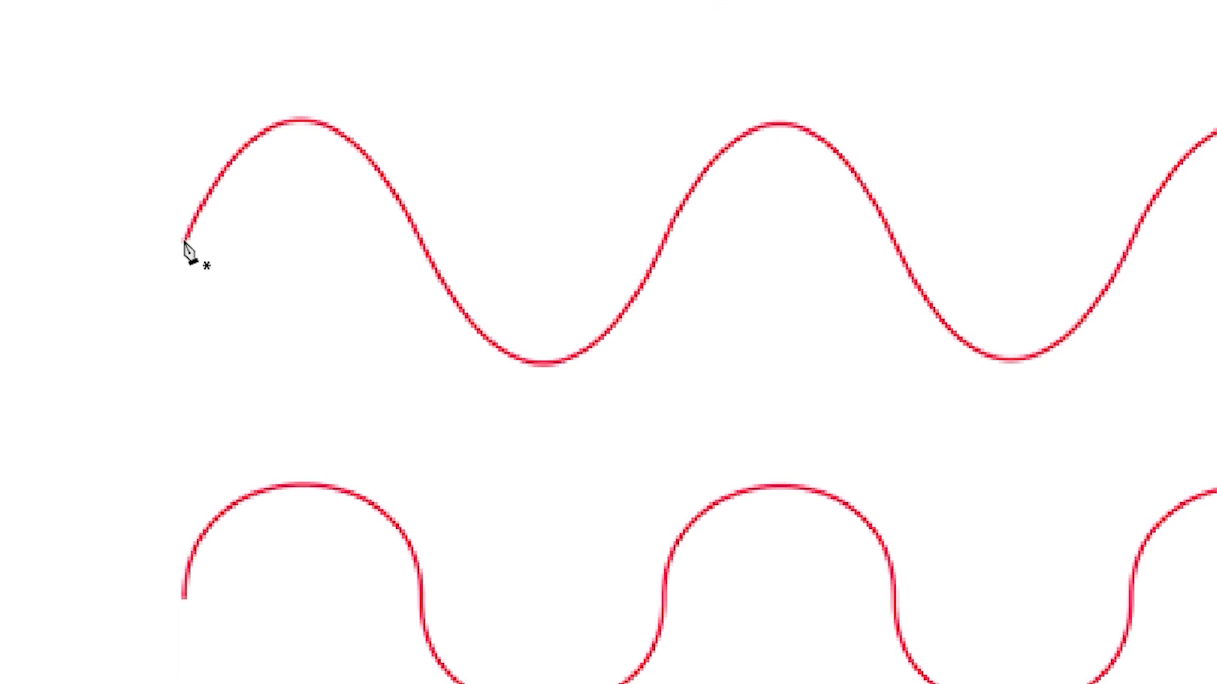
pyautogui.moveTo(184, 242); pyautogui.dragTo(187, 158)
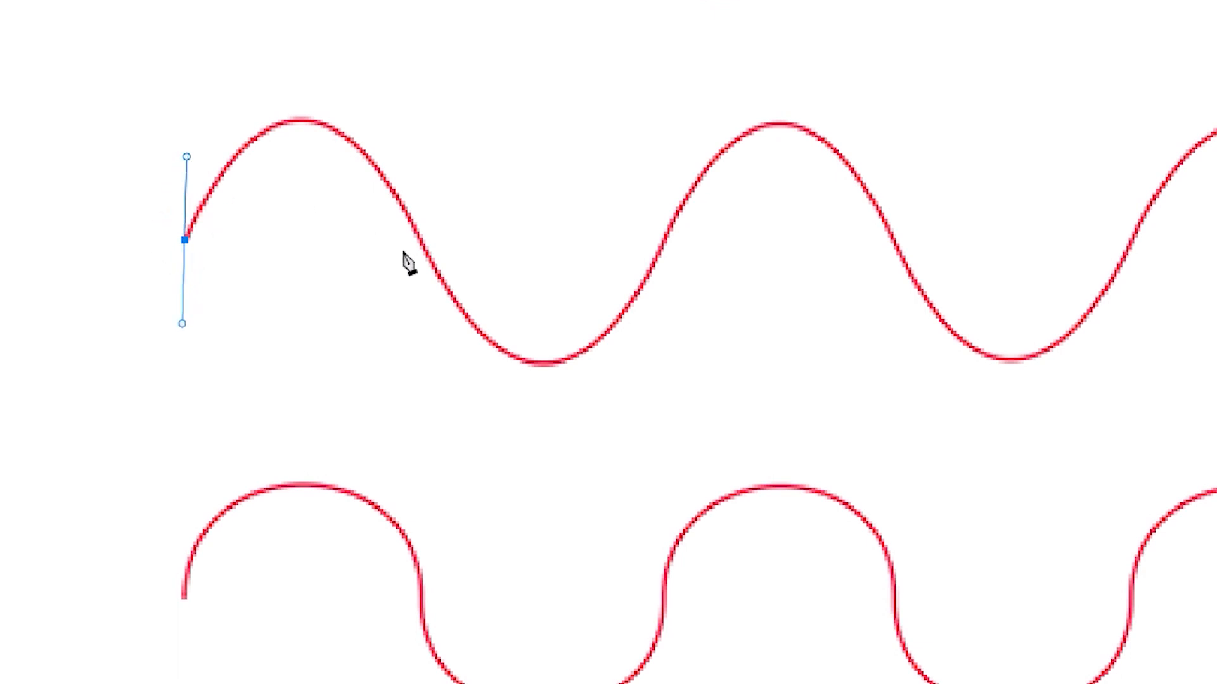
pyautogui.moveTo(417, 233); pyautogui.dragTo(492, 389)
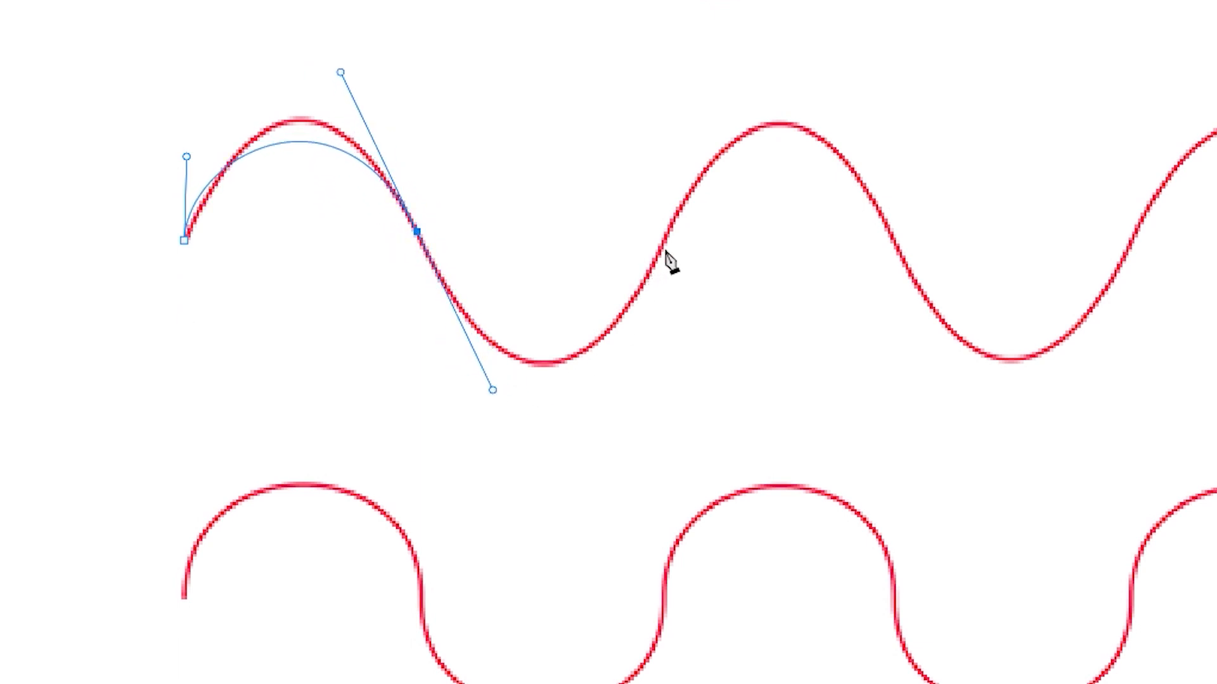
pyautogui.moveTo(660, 256); pyautogui.dragTo(737, 100)
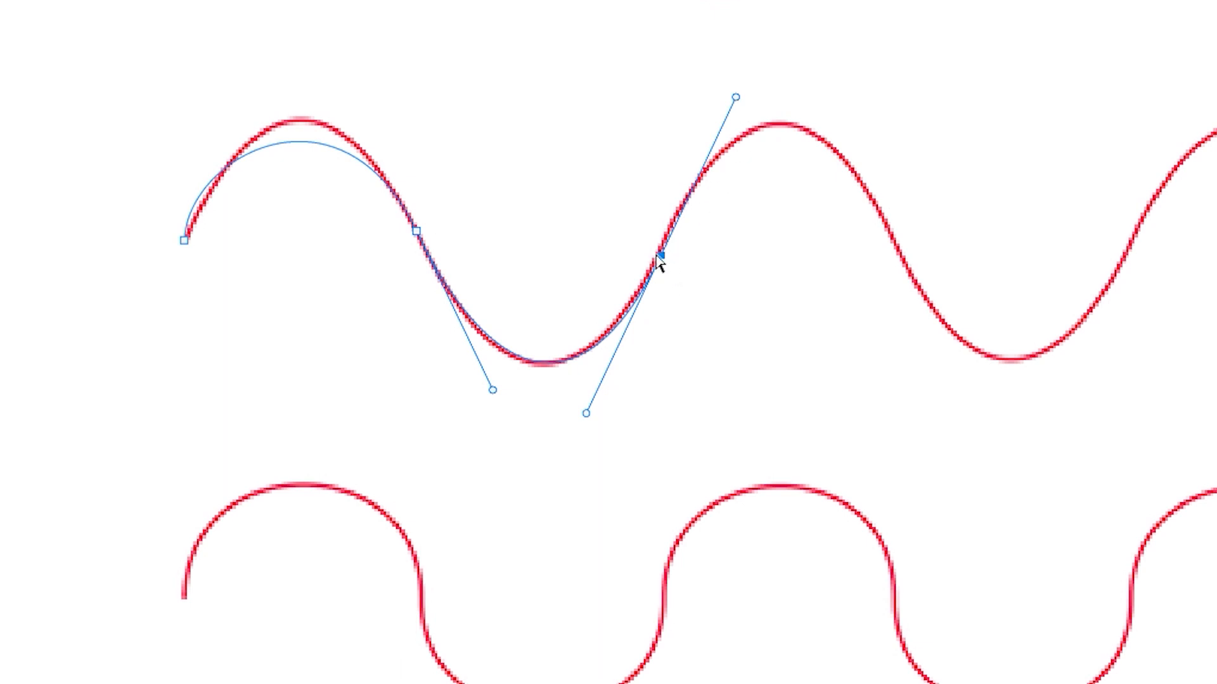
pyautogui.moveTo(661, 257); pyautogui.dragTo(655, 261)
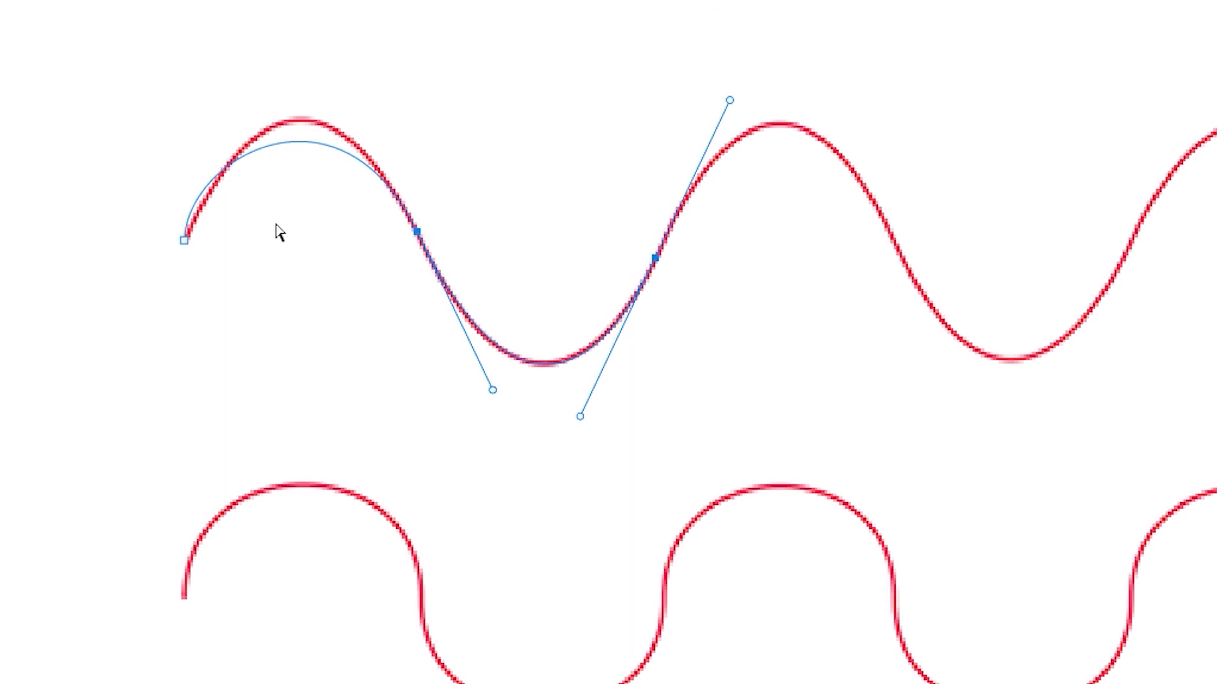
# Step: Angle and lengthen the sine path's first handle to fit the first crest, and deselect the path
pyautogui.click(184, 239)
pyautogui.moveTo(185, 156); pyautogui.dragTo(247, 98)
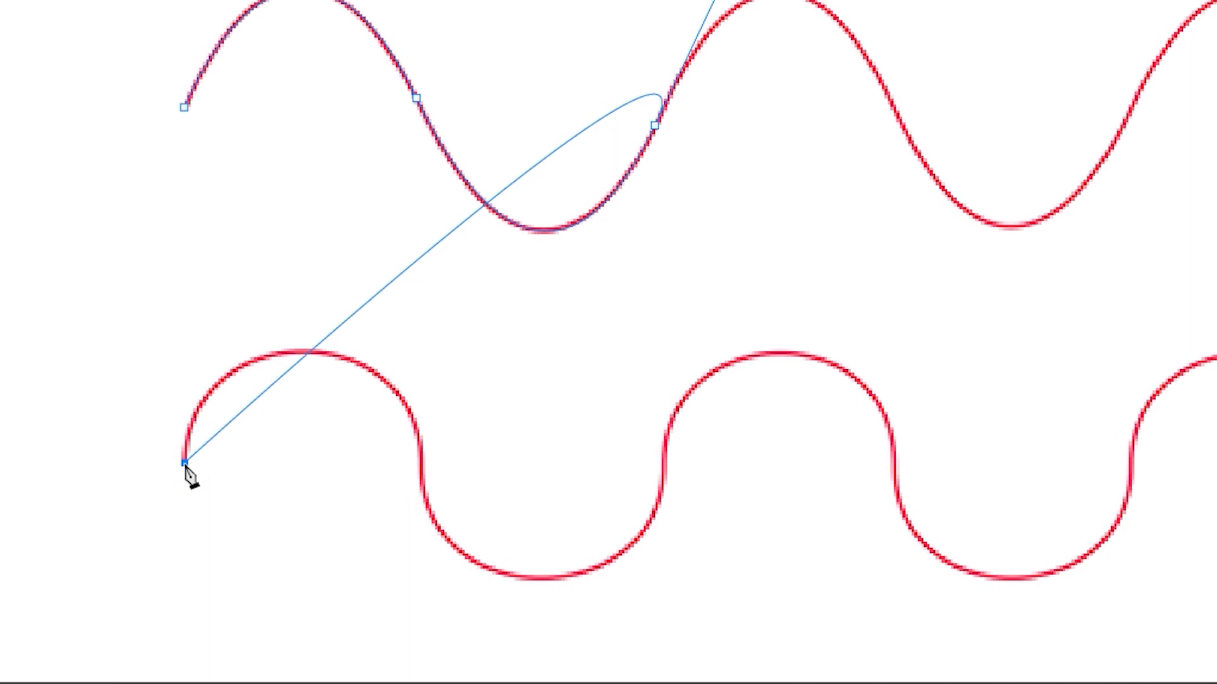
pyautogui.keyDown('ctrl'); pyautogui.click(55, 55); pyautogui.keyUp('ctrl')
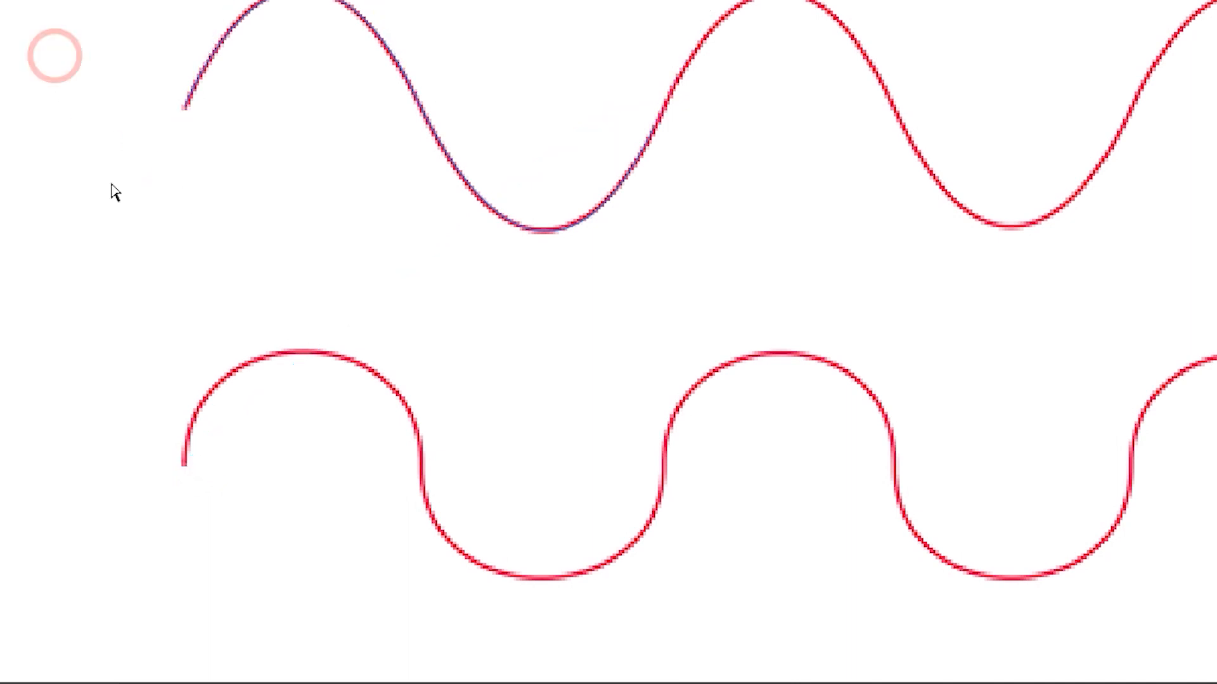
# Step: Trace the first crest and trough of the rounded wave with smooth anchors at the start, crest, midline crossings and trough bottom
pyautogui.click(184, 462)
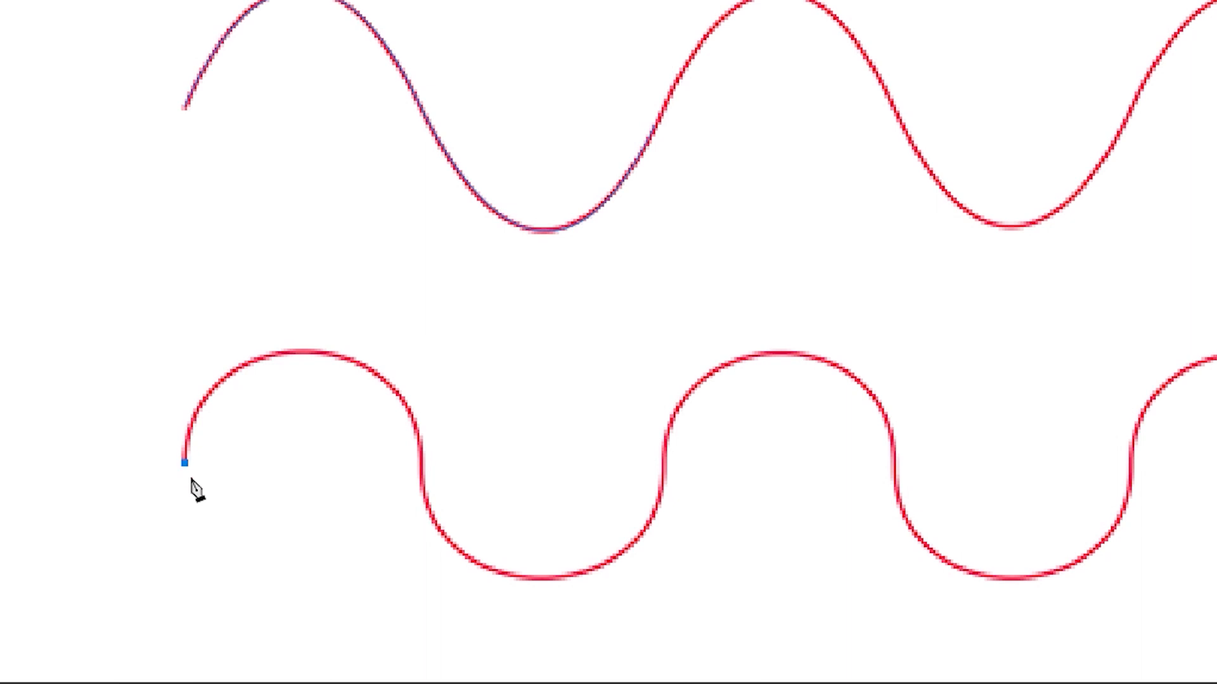
pyautogui.moveTo(184, 463); pyautogui.dragTo(186, 396)
pyautogui.moveTo(301, 352); pyautogui.dragTo(354, 356)
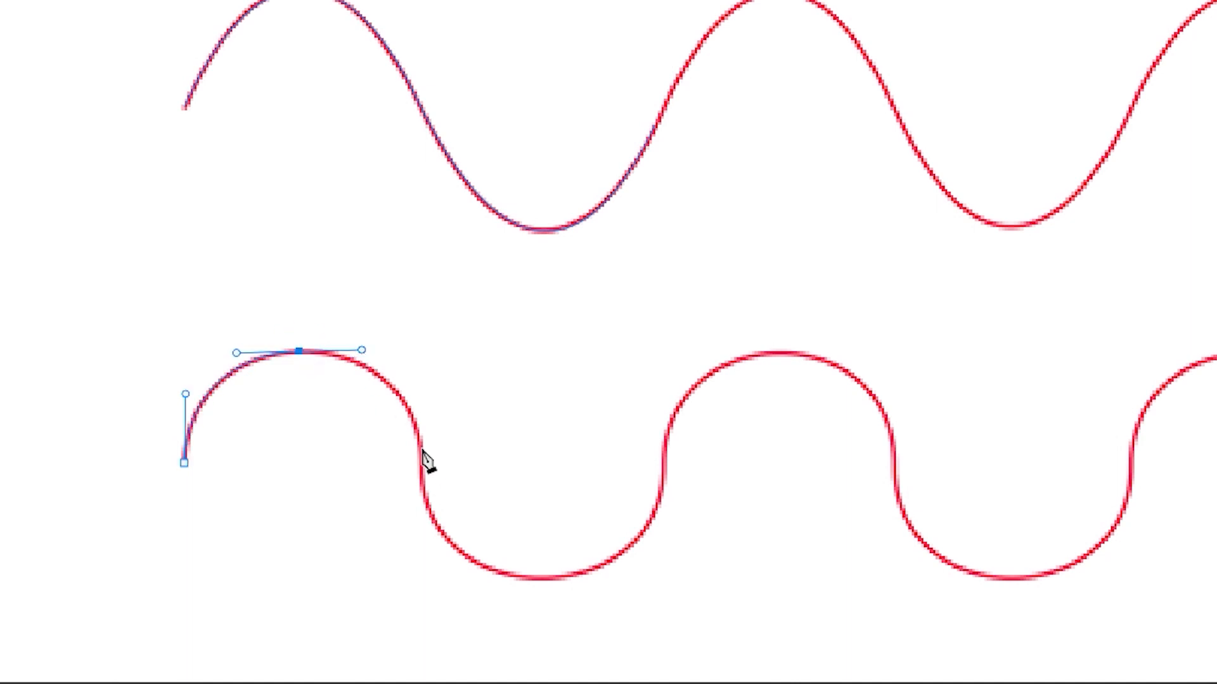
pyautogui.moveTo(419, 448); pyautogui.dragTo(419, 501)
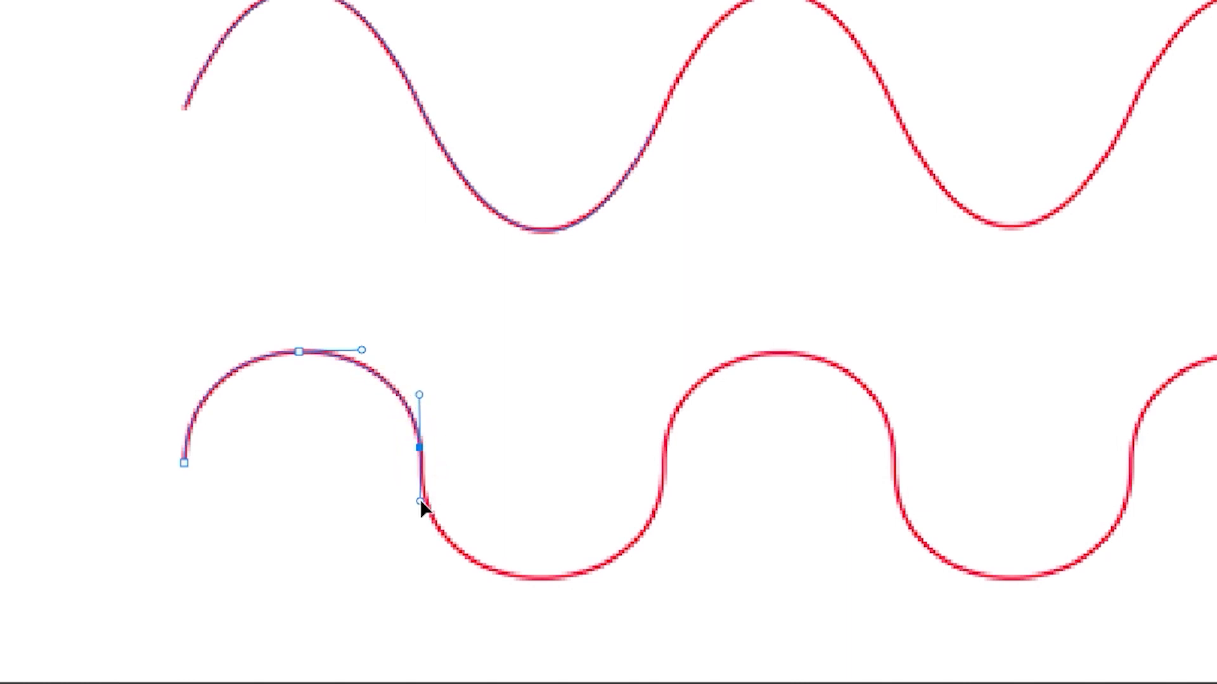
pyautogui.moveTo(544, 580); pyautogui.dragTo(622, 574)
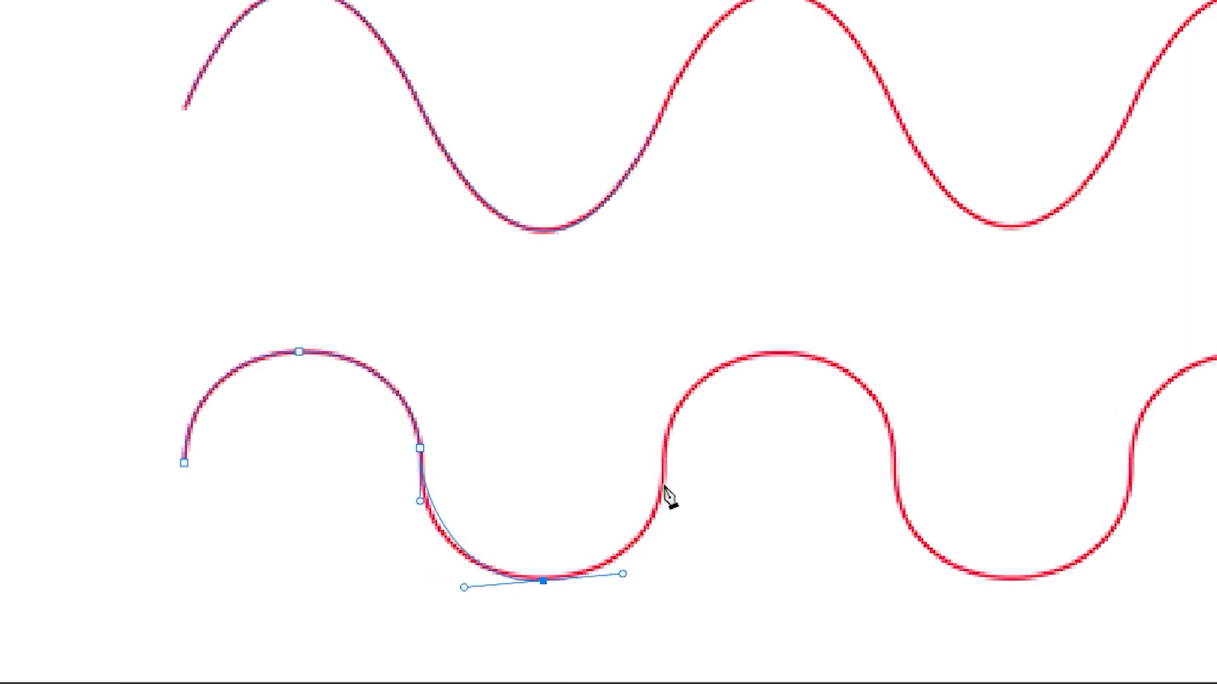
pyautogui.moveTo(663, 485); pyautogui.dragTo(666, 446)
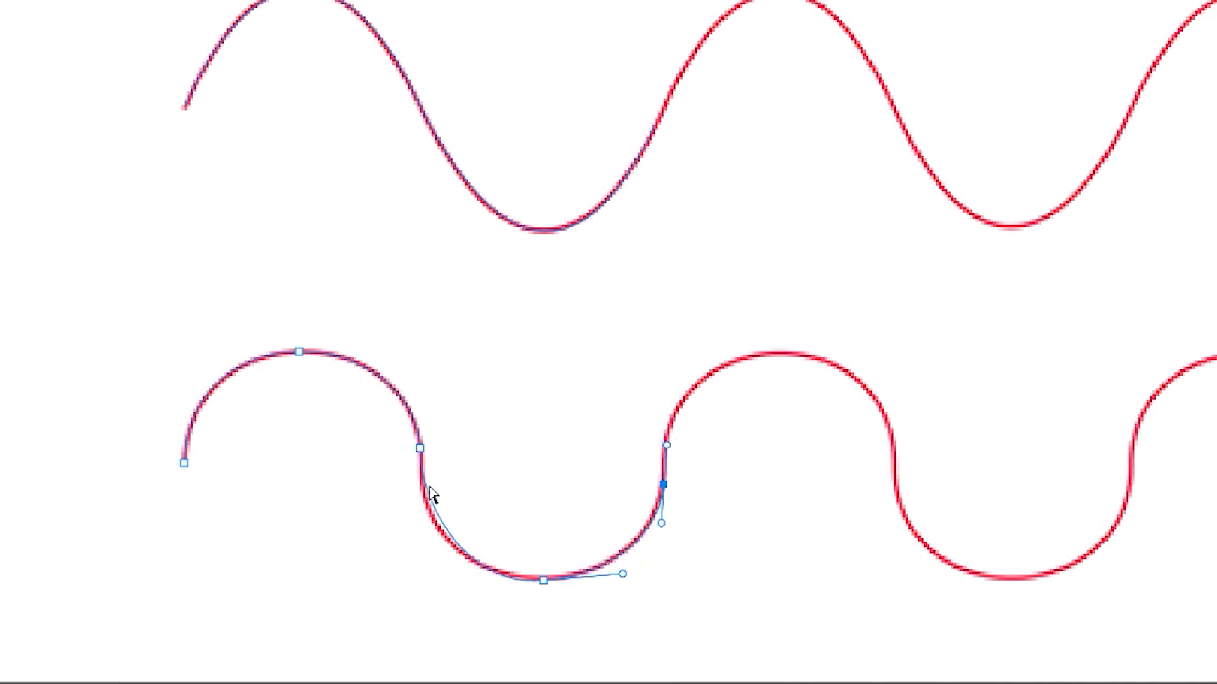
# Step: Adjust the handles of the first midline crossing and the trough-bottom anchor to fit the rounded wave's first trough
pyautogui.click(421, 453)
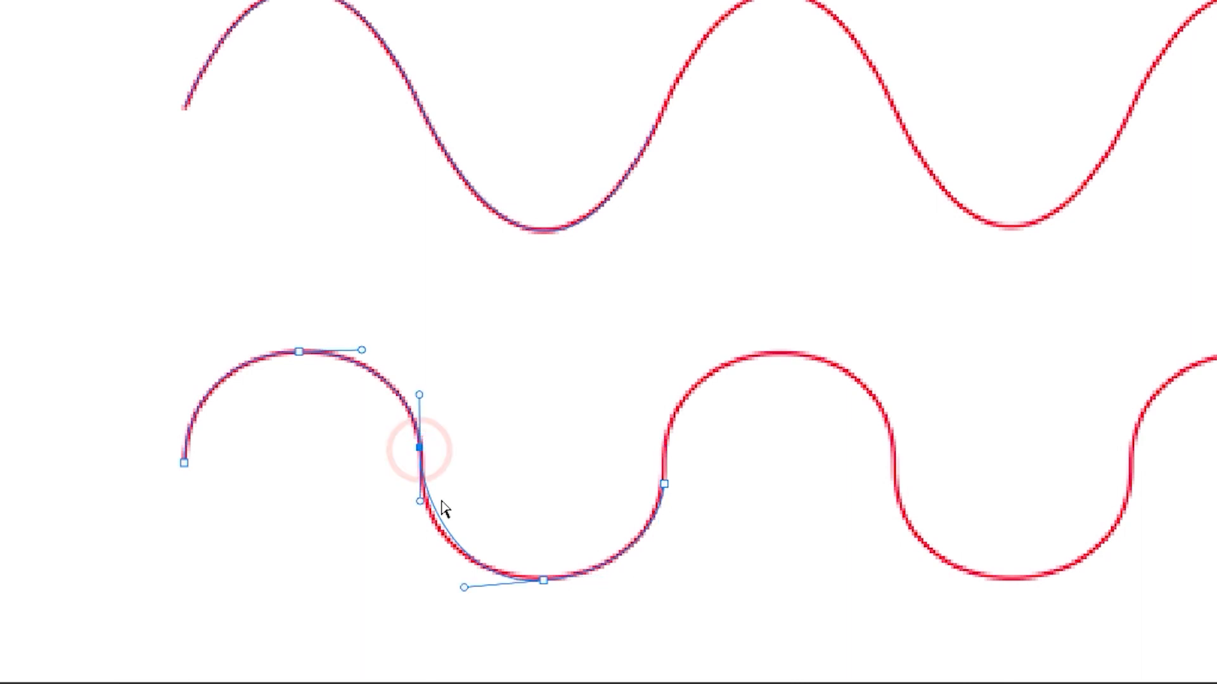
pyautogui.moveTo(422, 508); pyautogui.dragTo(425, 536)
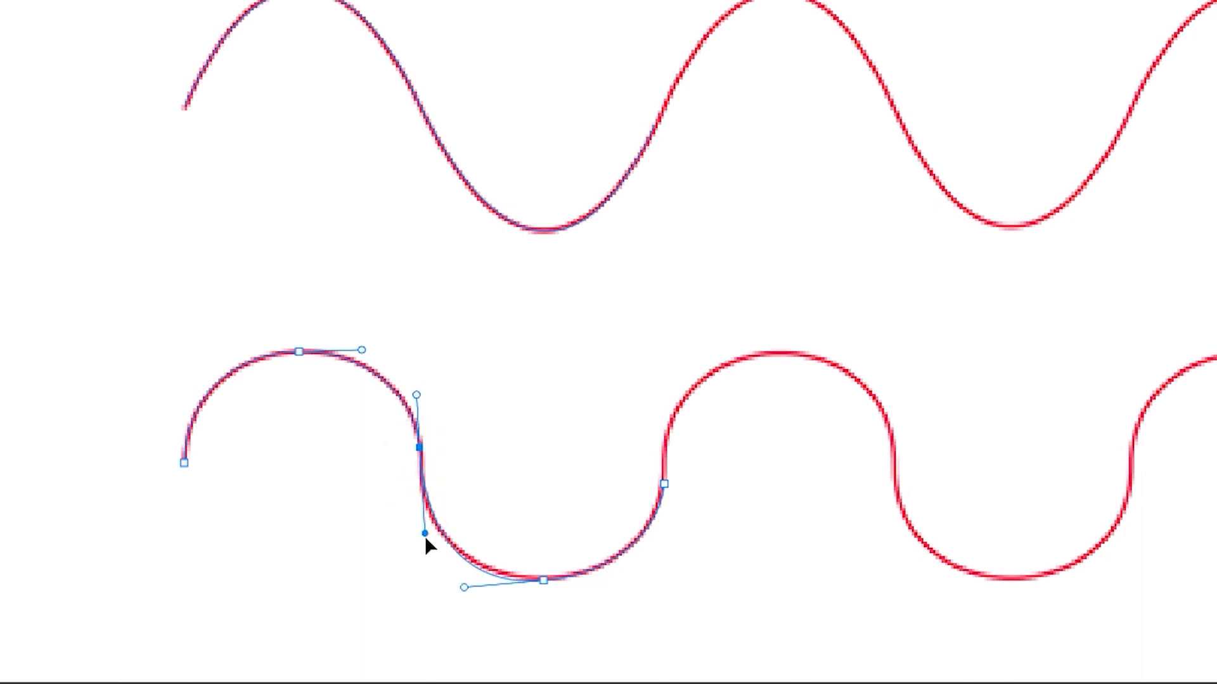
pyautogui.moveTo(464, 587)
pyautogui.mouseDown()
pyautogui.moveTo(492, 583)
pyautogui.moveTo(454, 574)
pyautogui.mouseUp()
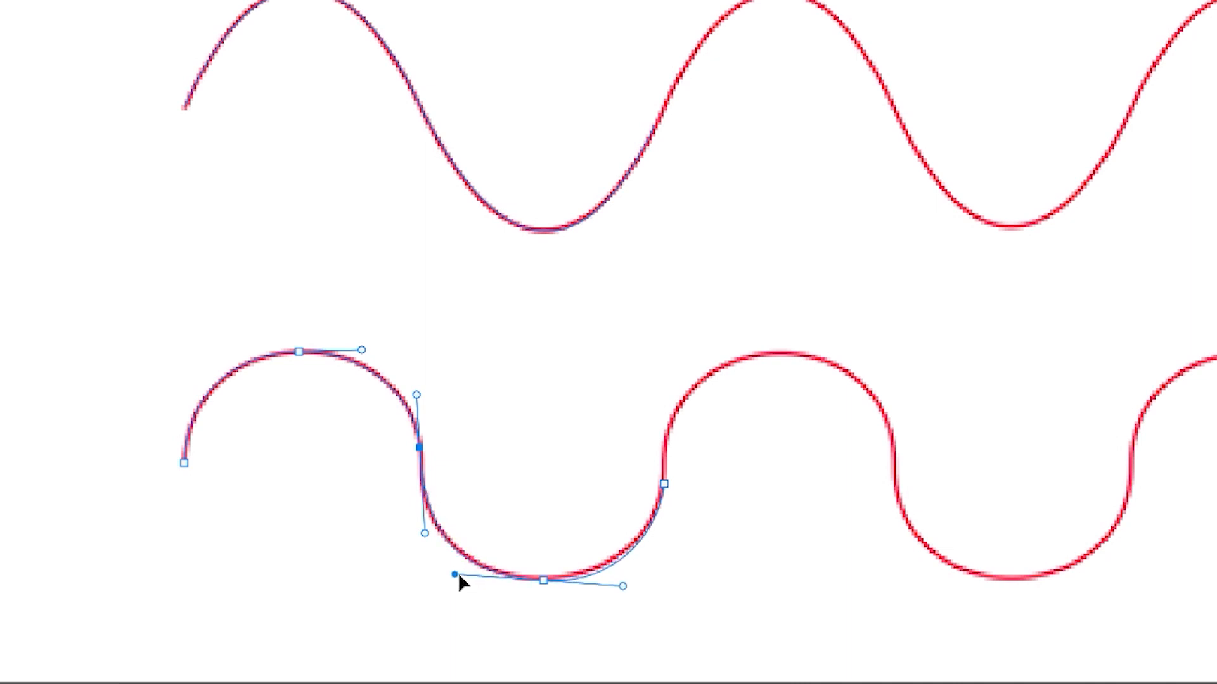
pyautogui.click(543, 580)
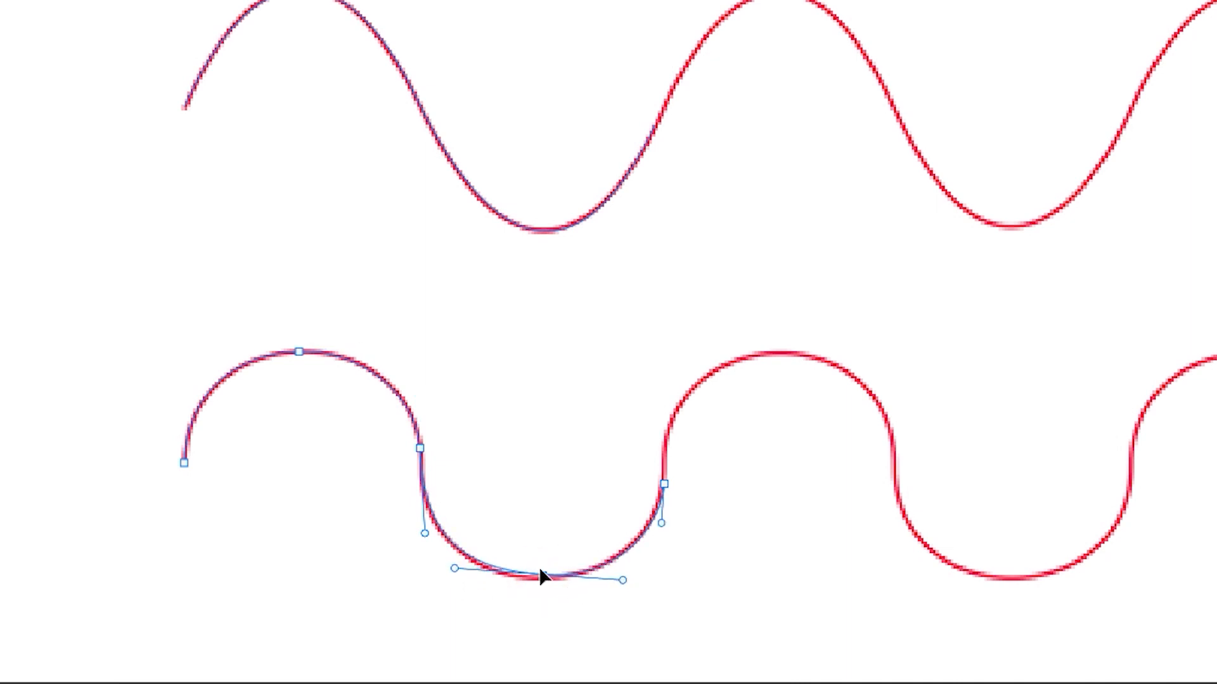
pyautogui.moveTo(622, 586)
pyautogui.mouseDown()
pyautogui.moveTo(598, 579)
pyautogui.moveTo(611, 577)
pyautogui.mouseUp()
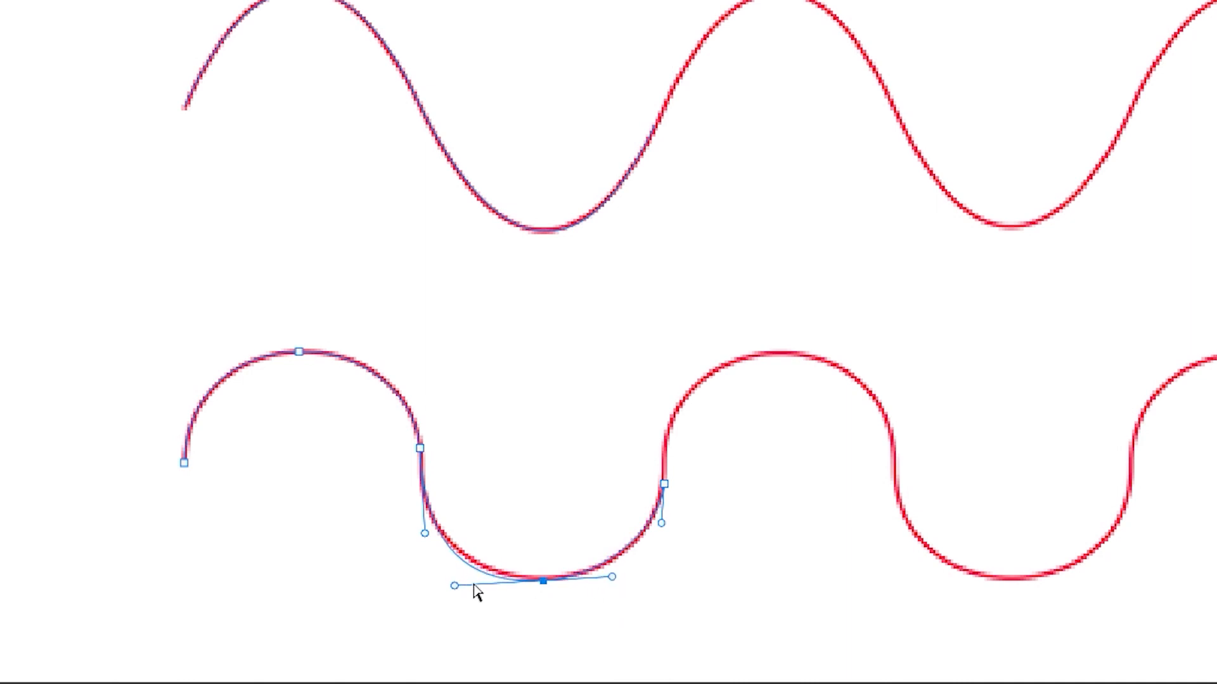
pyautogui.moveTo(458, 583); pyautogui.dragTo(473, 580)
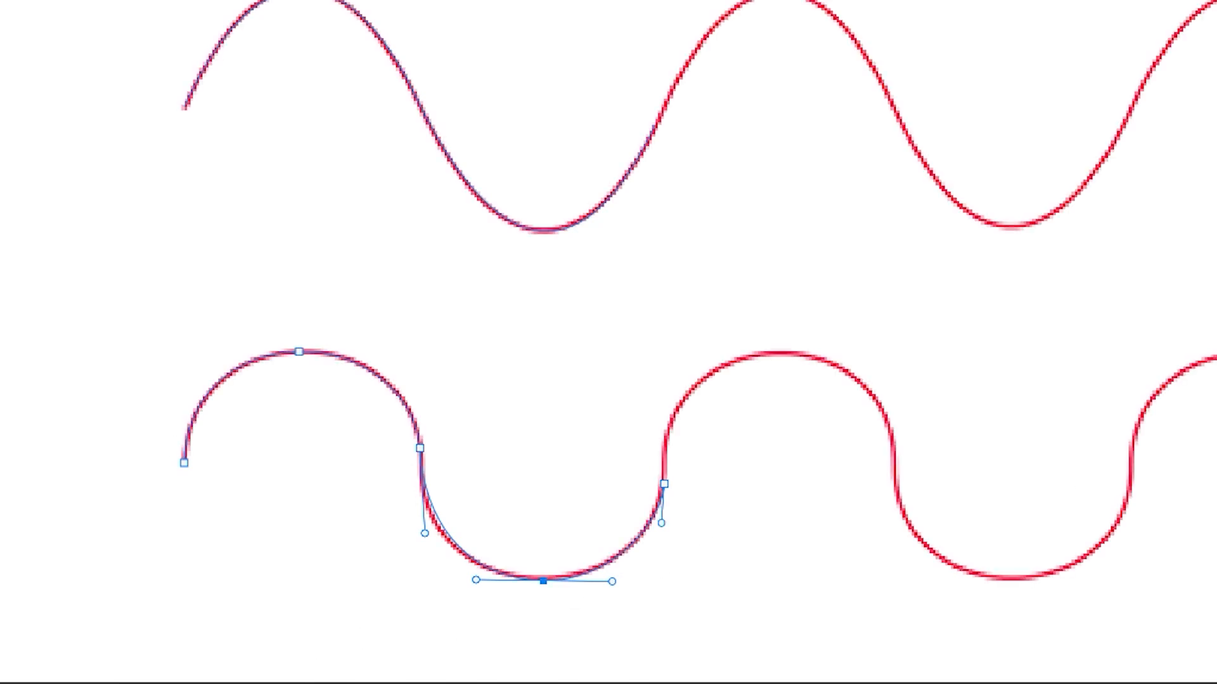
pyautogui.scroll(-2, 733, 389)
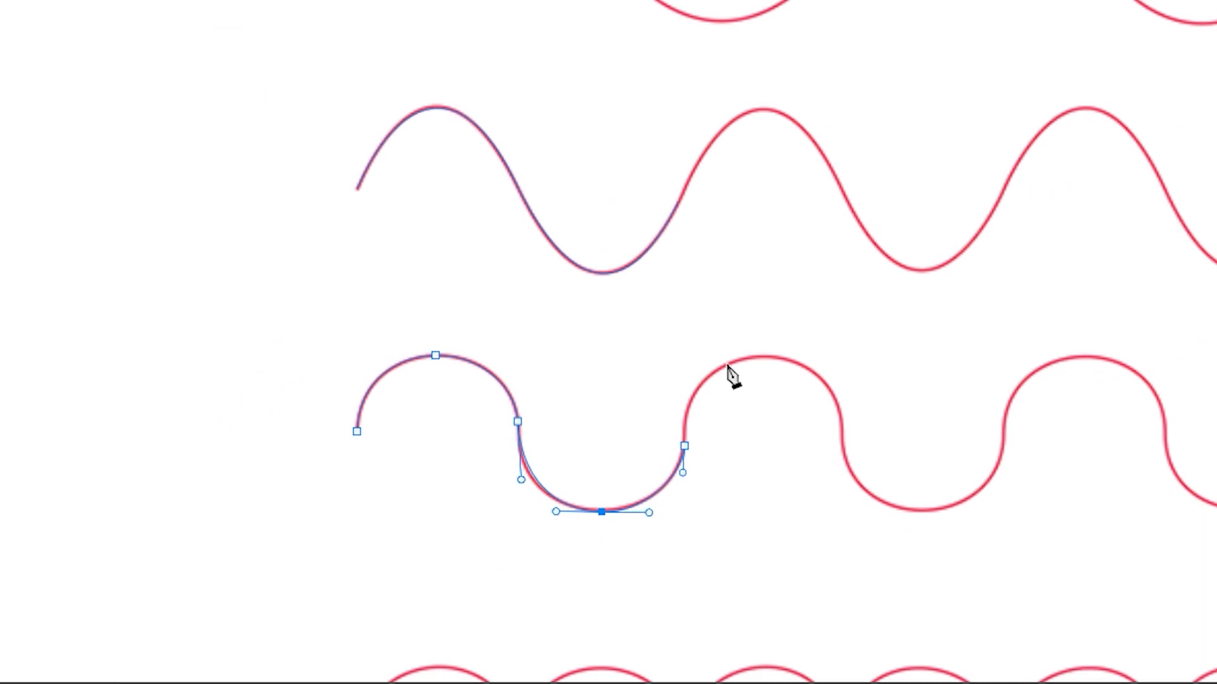
pyautogui.scroll(-1, 720, 429)
pyautogui.scroll(2, 665, 374)
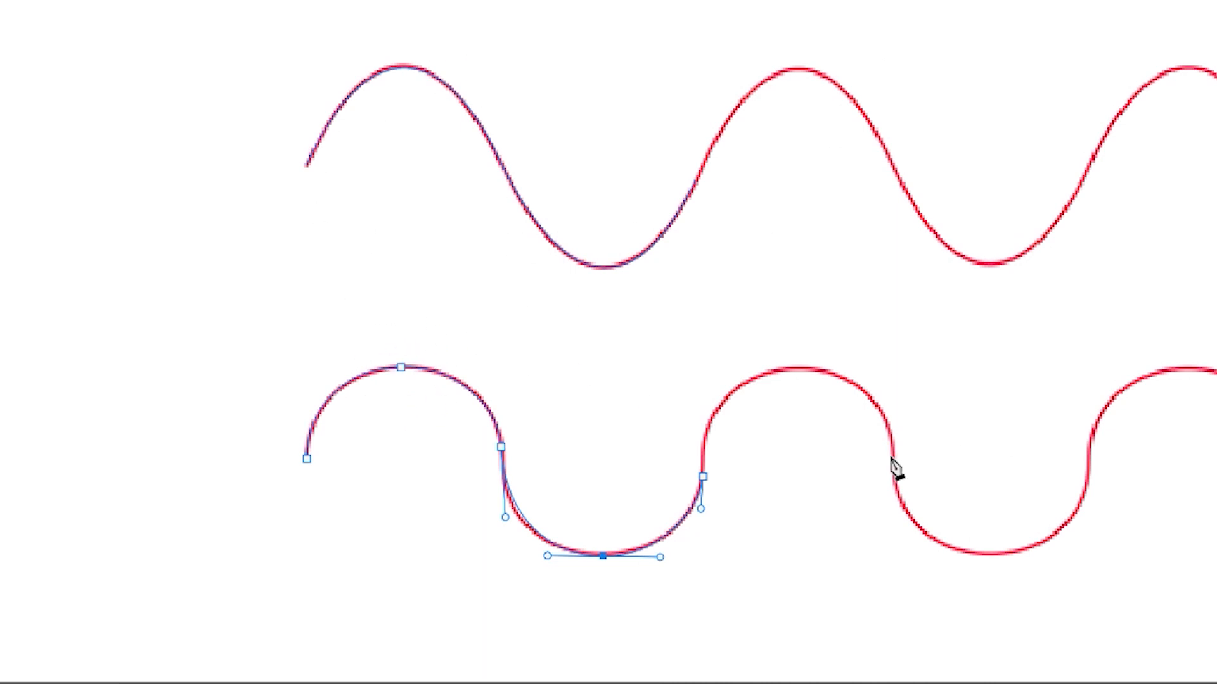
pyautogui.click(702, 475)
pyautogui.scroll(-5, 881, 481)
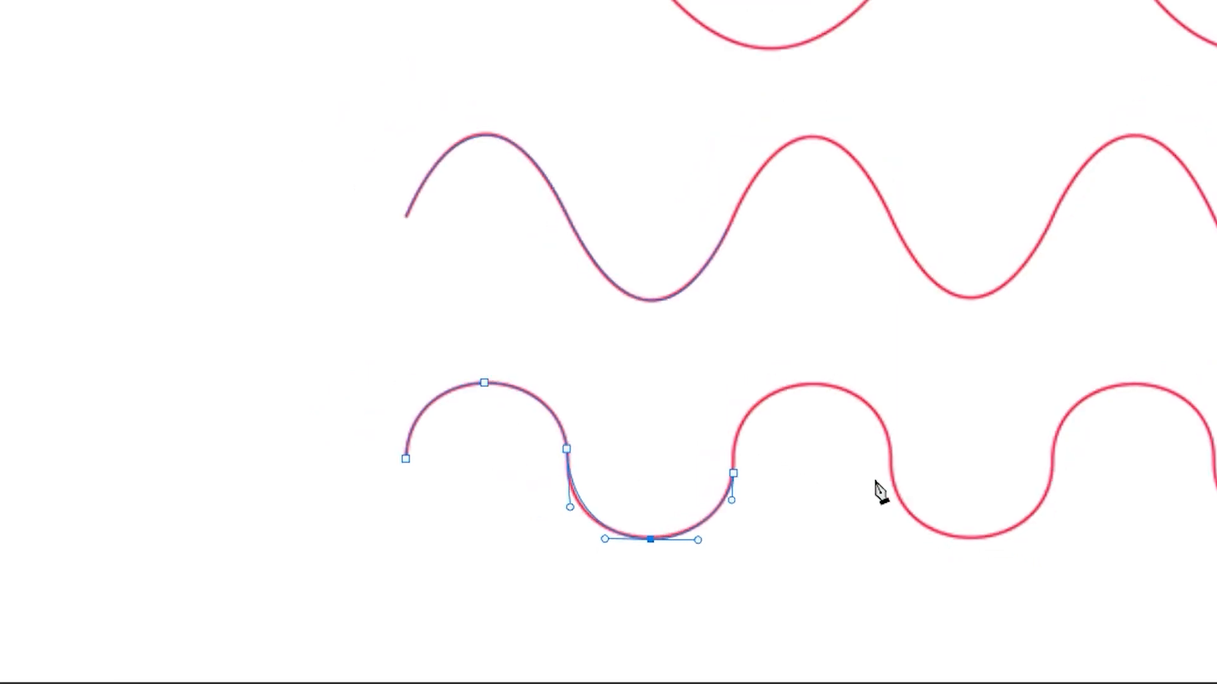
pyautogui.scroll(1, 974, 610)
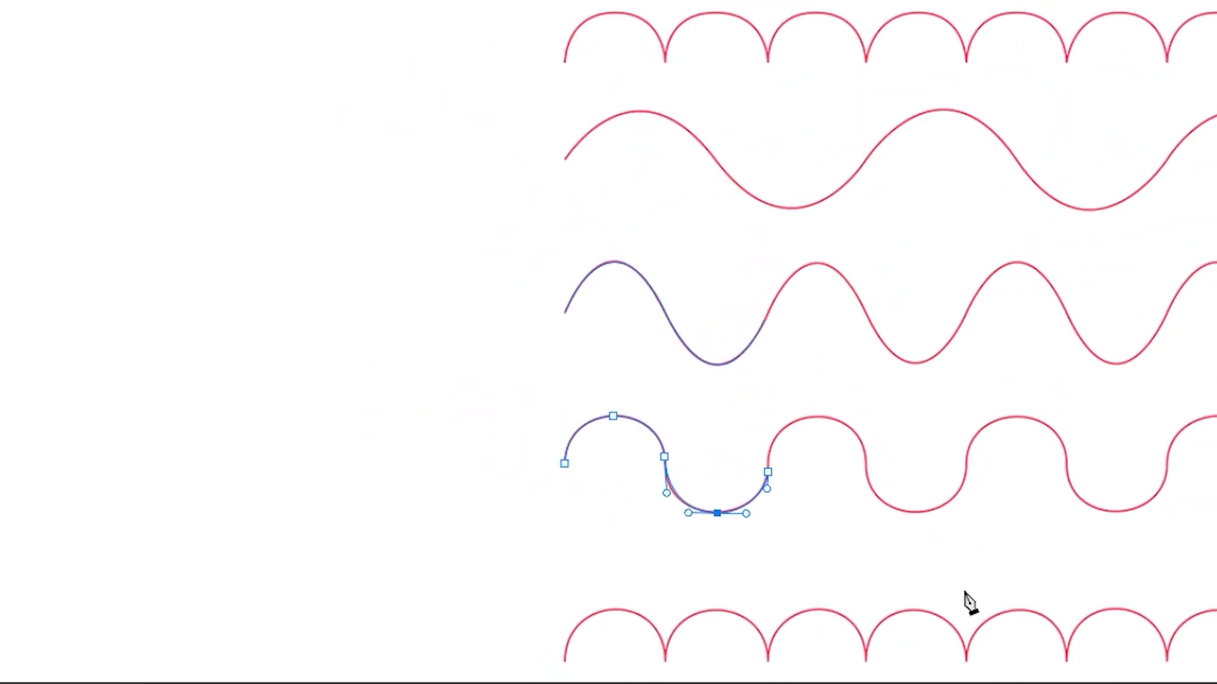
# Step: Start a separate path on the bump-and-line row with smooth anchors at the first bump's start and crest
pyautogui.press('space')
pyautogui.moveTo(953, 584); pyautogui.dragTo(980, 1)
pyautogui.moveTo(839, 267); pyautogui.dragTo(507, 127)
pyautogui.scroll(2, 541, 190)
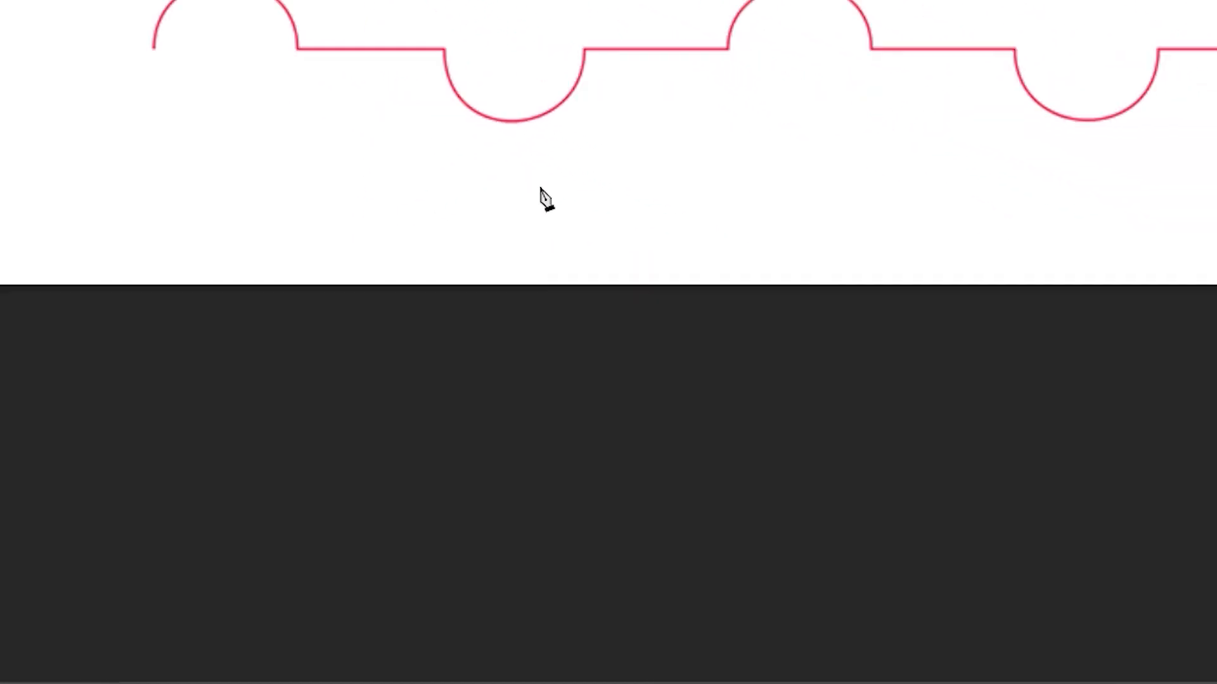
pyautogui.scroll(3, 437, 127)
pyautogui.press('space')
pyautogui.moveTo(387, 121); pyautogui.dragTo(697, 384)
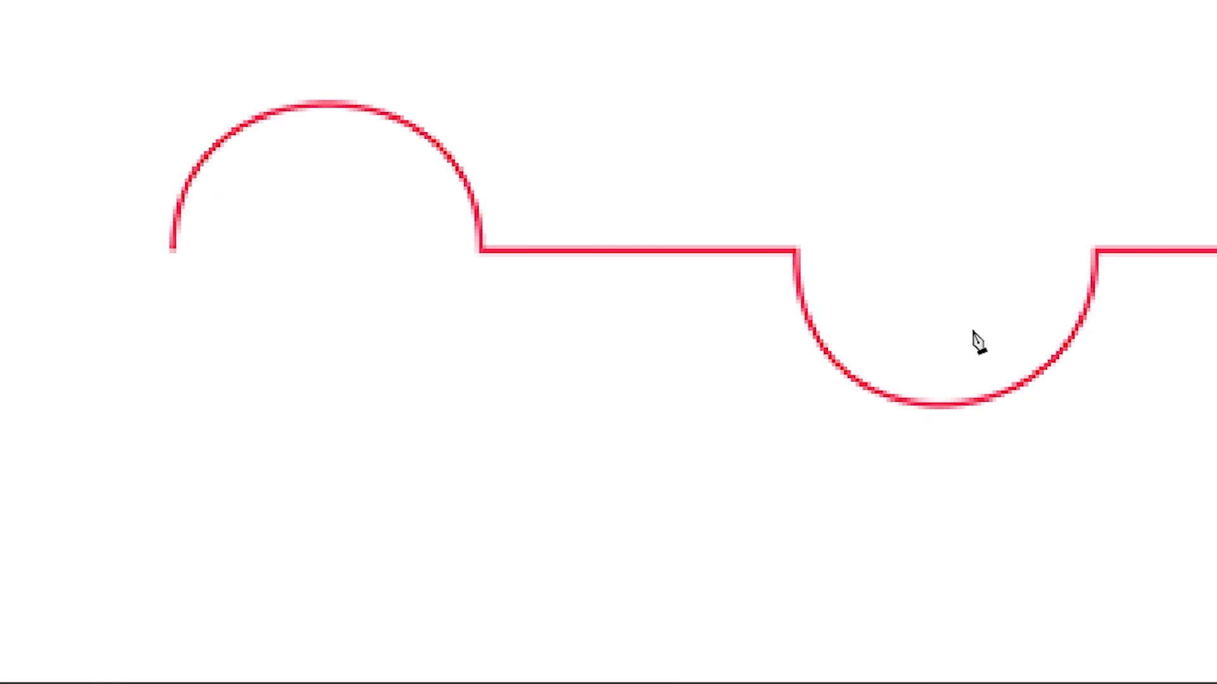
pyautogui.click(171, 246)
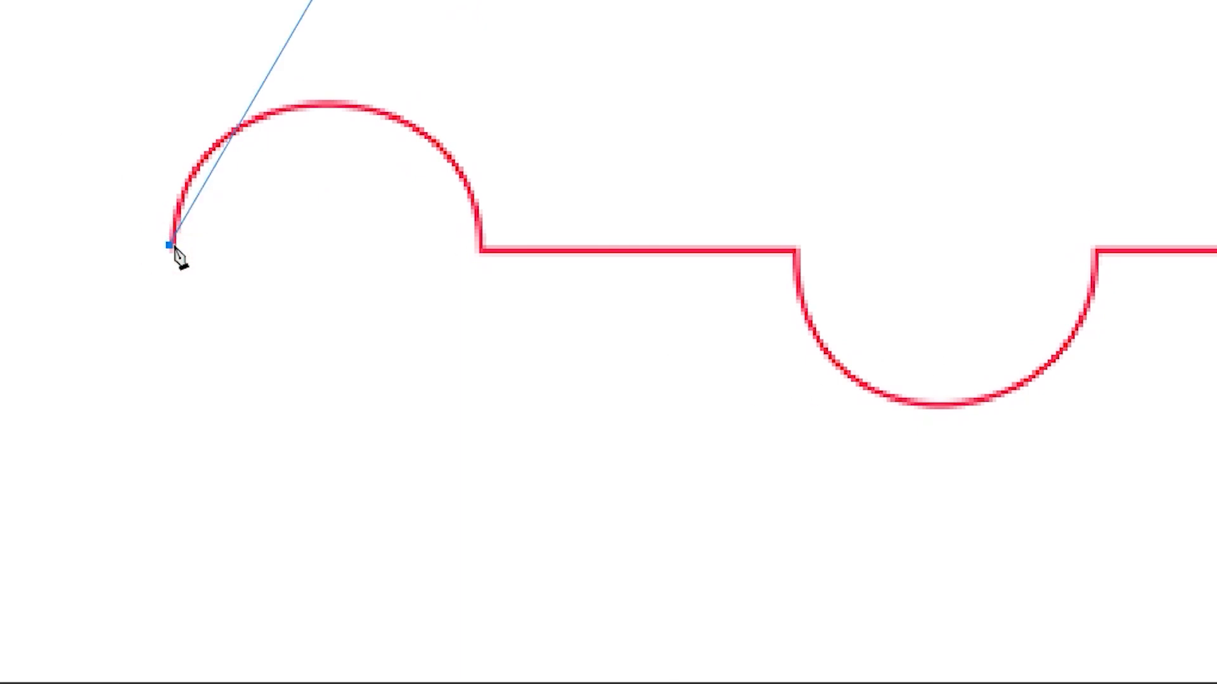
pyautogui.hotkey('ctrl', 'z')
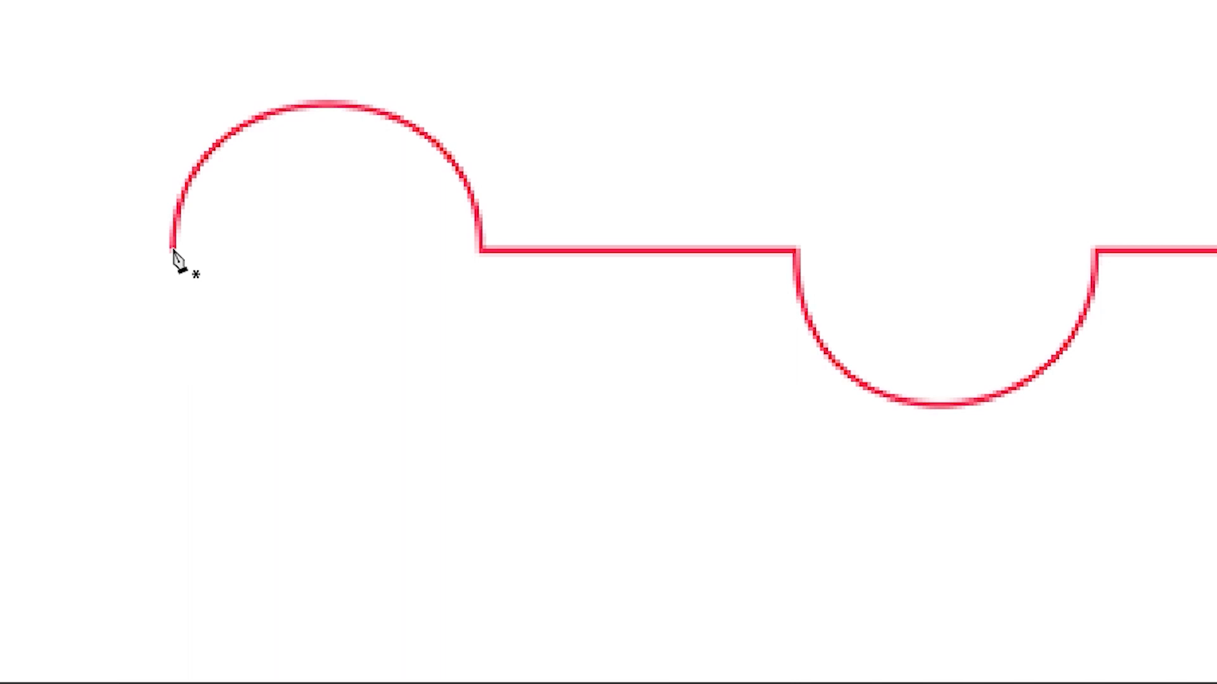
pyautogui.moveTo(173, 248); pyautogui.dragTo(175, 173)
pyautogui.moveTo(315, 104); pyautogui.dragTo(416, 99)
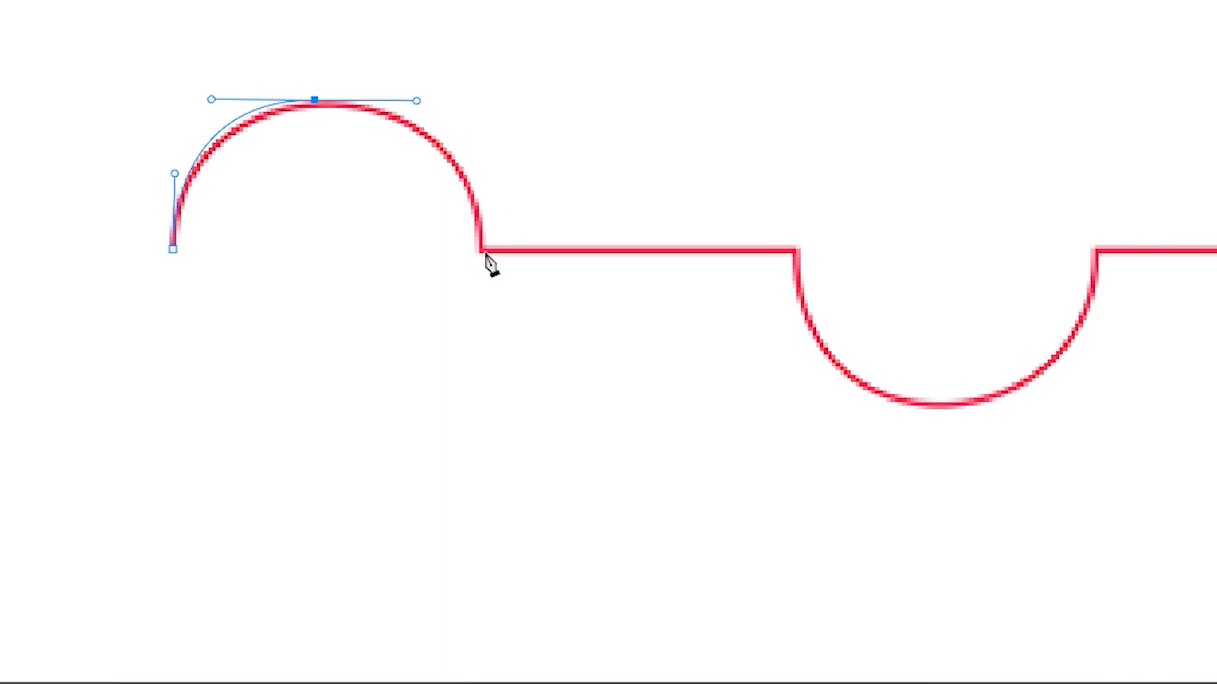
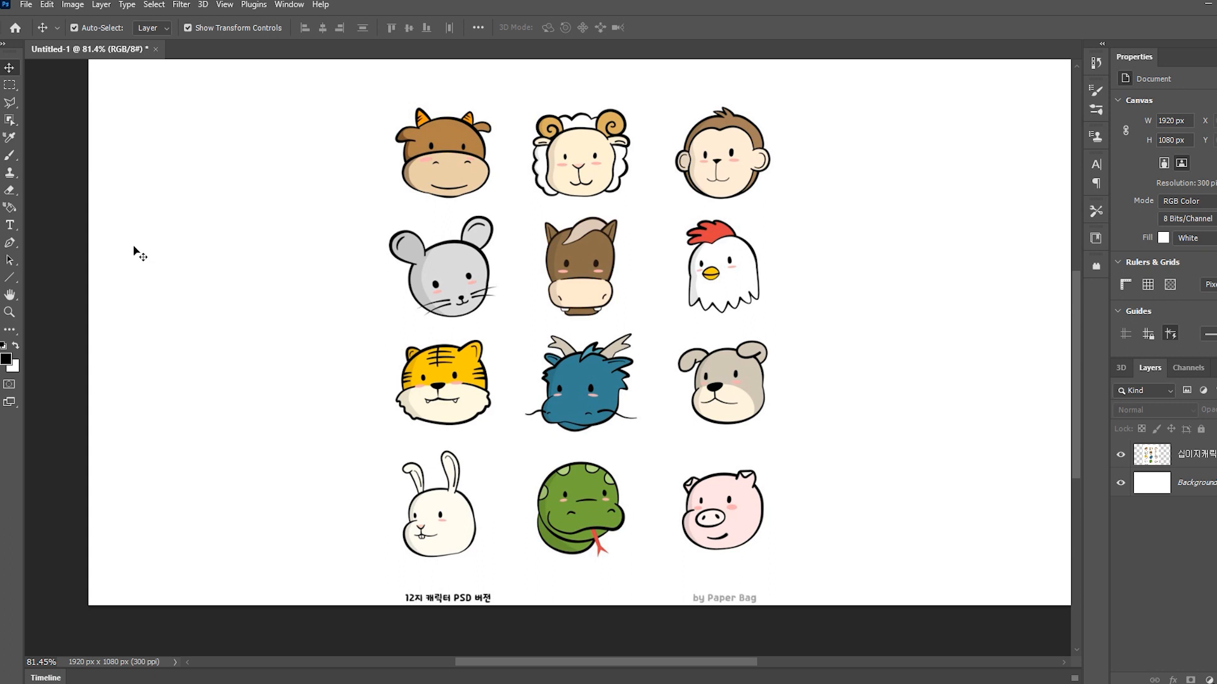
# Step: Draw a closed path around the blue dragon head with the Pen tool, using straight segments
pyautogui.click(9, 243)
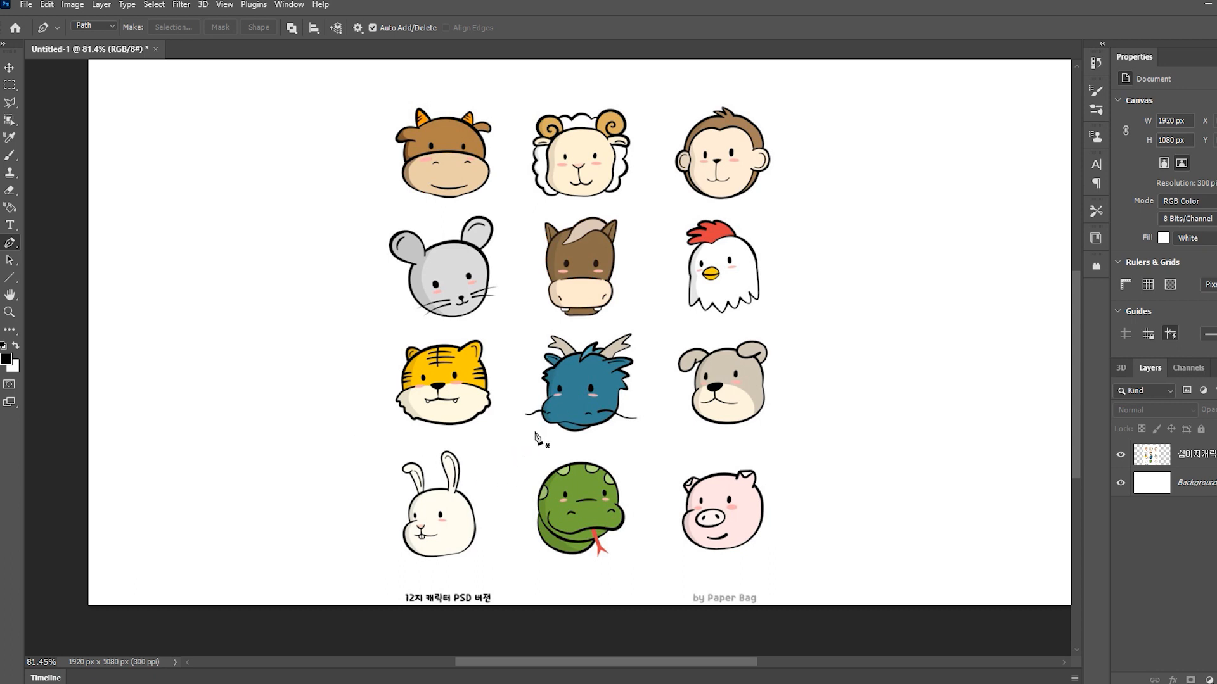
pyautogui.moveTo(512, 385); pyautogui.dragTo(519, 349)
pyautogui.click(517, 340)
pyautogui.click(539, 324)
pyautogui.click(576, 329)
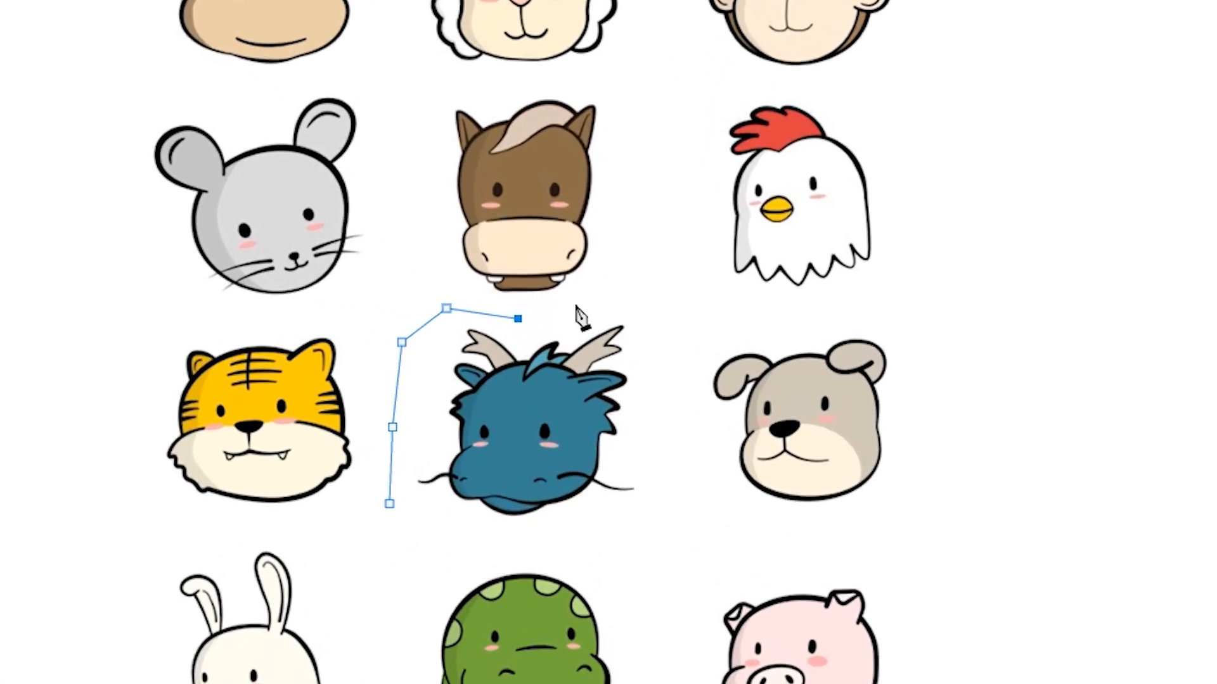
pyautogui.click(574, 305)
pyautogui.click(664, 301)
pyautogui.click(684, 418)
pyautogui.click(678, 542)
pyautogui.click(581, 542)
pyautogui.click(453, 541)
pyautogui.click(389, 503)
pyautogui.click(389, 503)
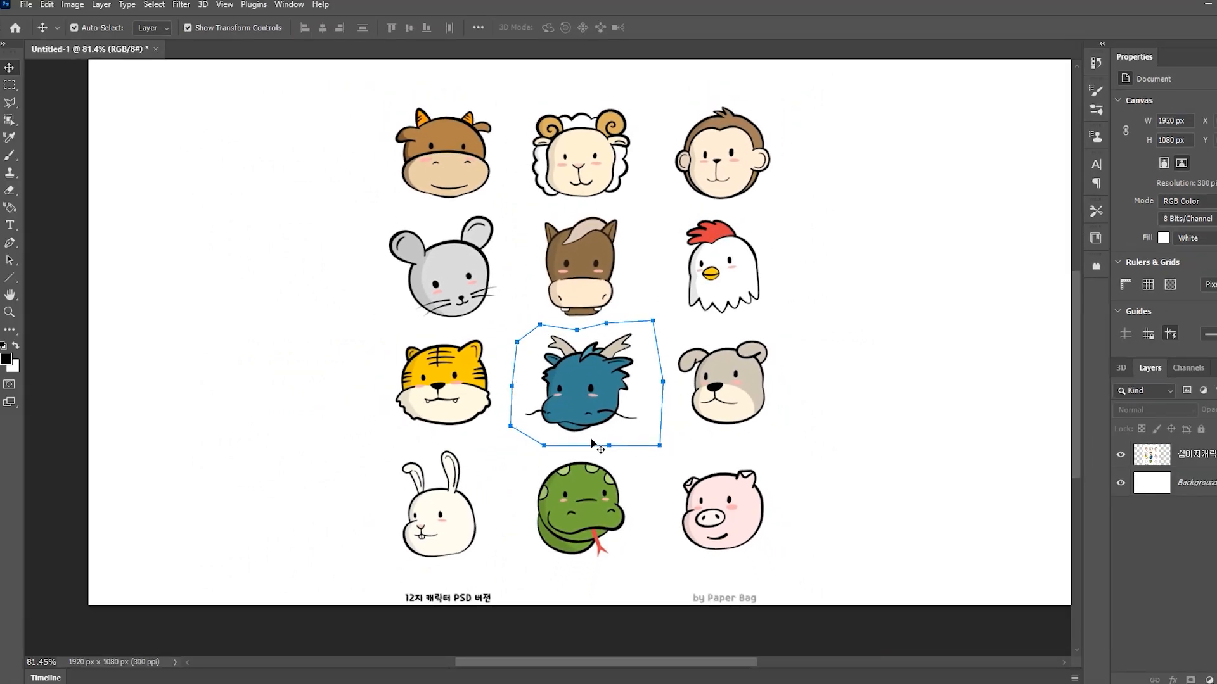
# Step: Enclose the pig head in a closed selection with the Polygonal Lasso tool
pyautogui.click(9, 102)
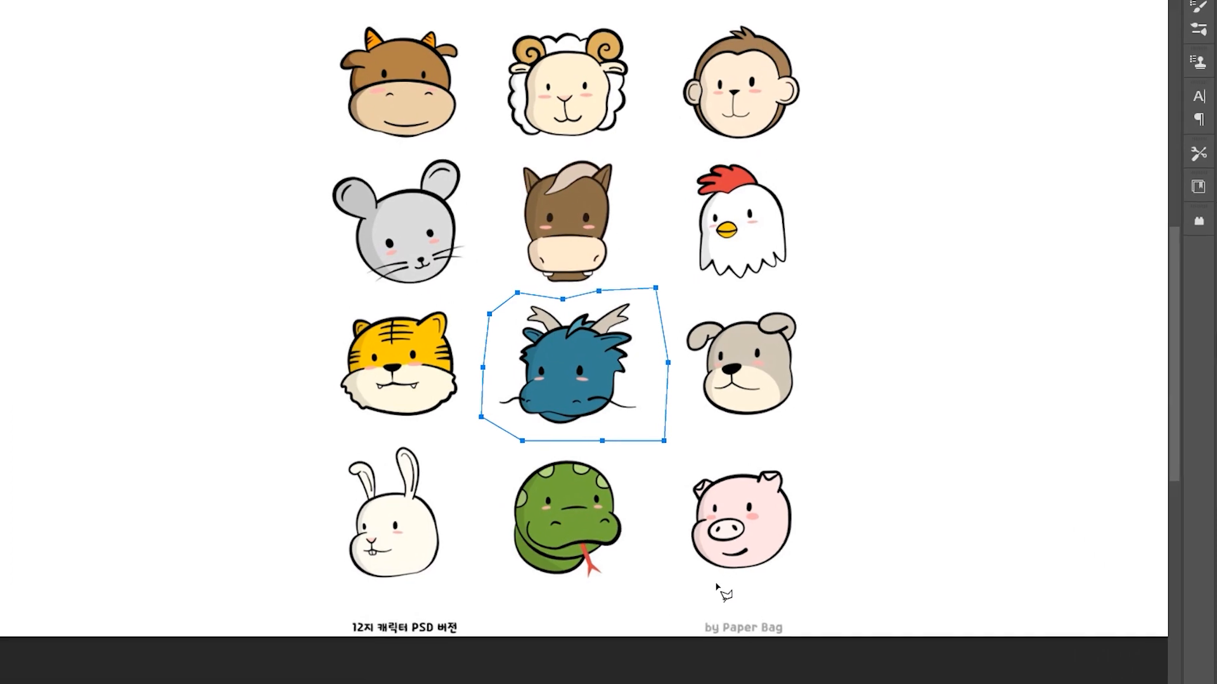
pyautogui.click(704, 580)
pyautogui.click(667, 523)
pyautogui.click(673, 472)
pyautogui.click(749, 451)
pyautogui.click(849, 447)
pyautogui.click(950, 536)
pyautogui.click(900, 605)
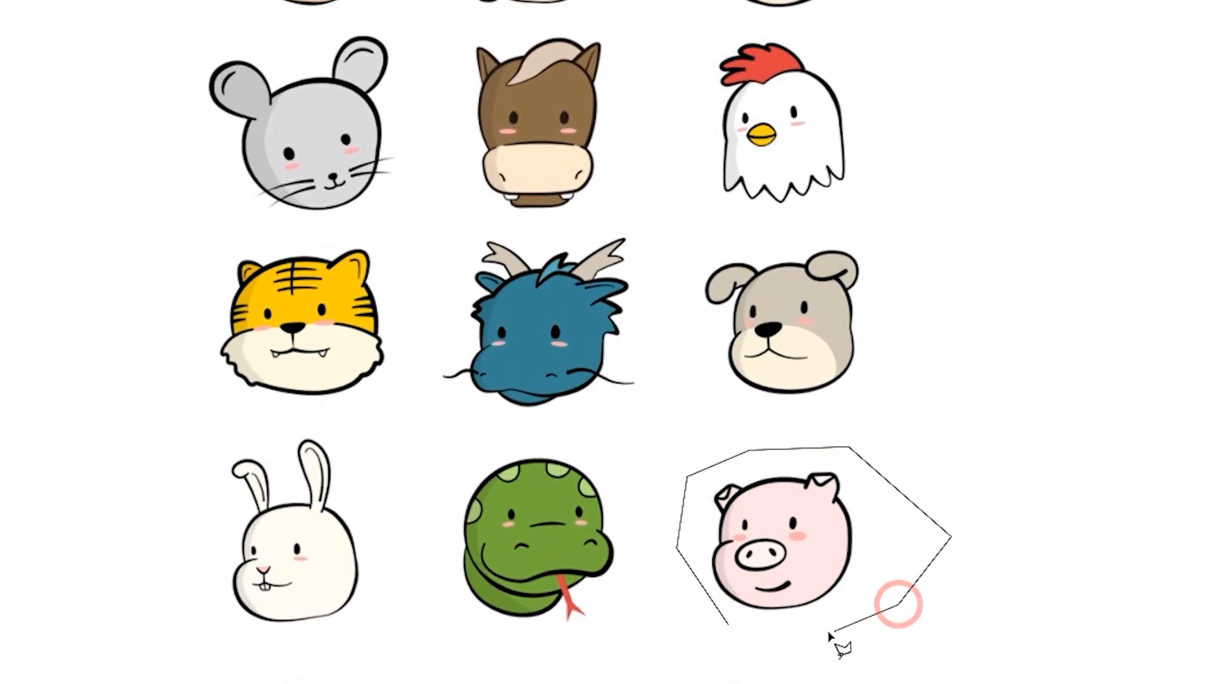
pyautogui.click(732, 628)
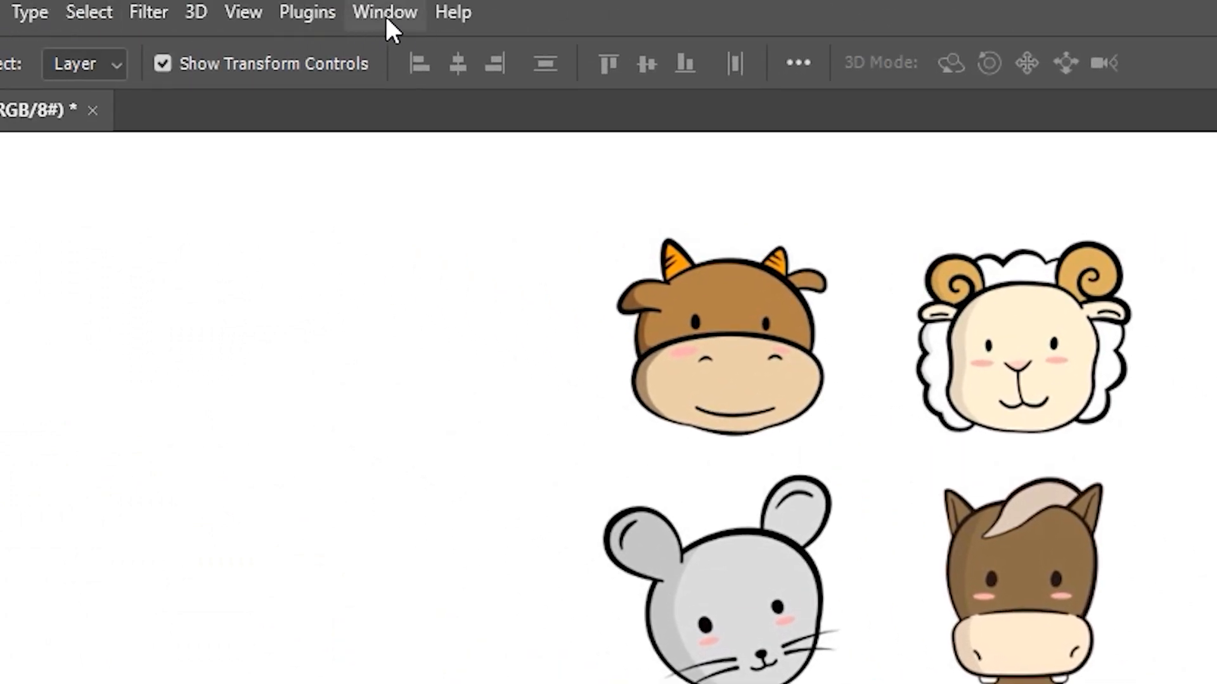
# Step: Bring up the document's path list and load the dragon's Work Path as a selection
pyautogui.click(385, 14)
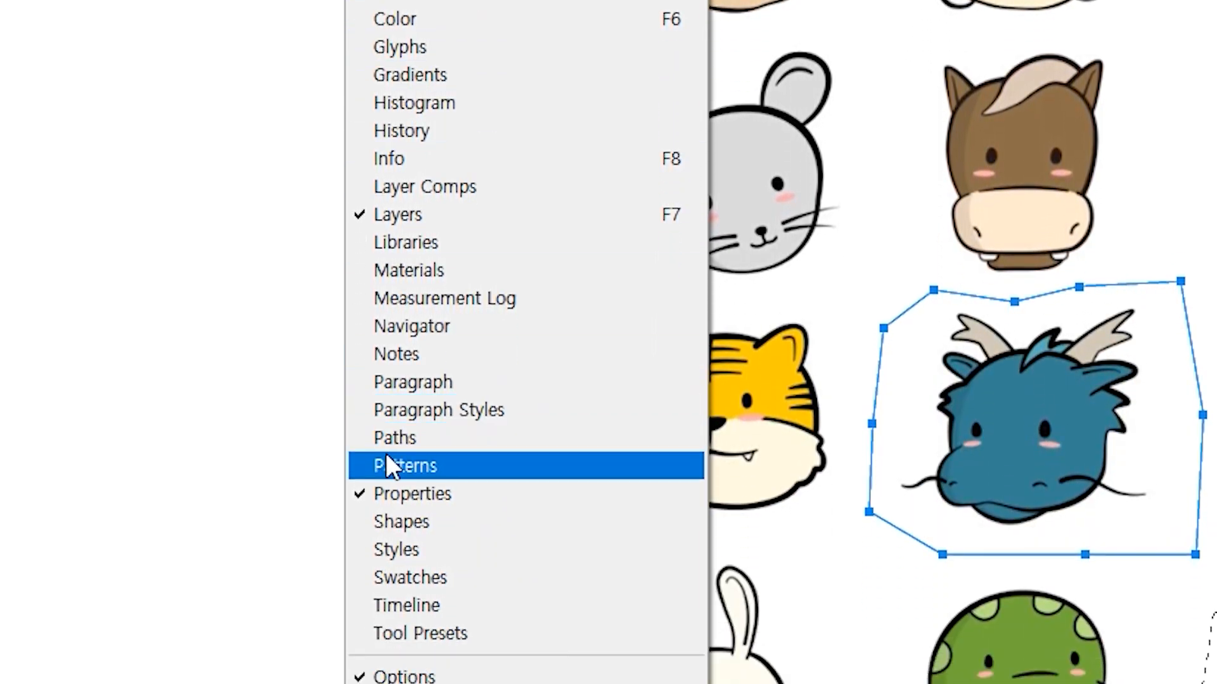
pyautogui.click(420, 443)
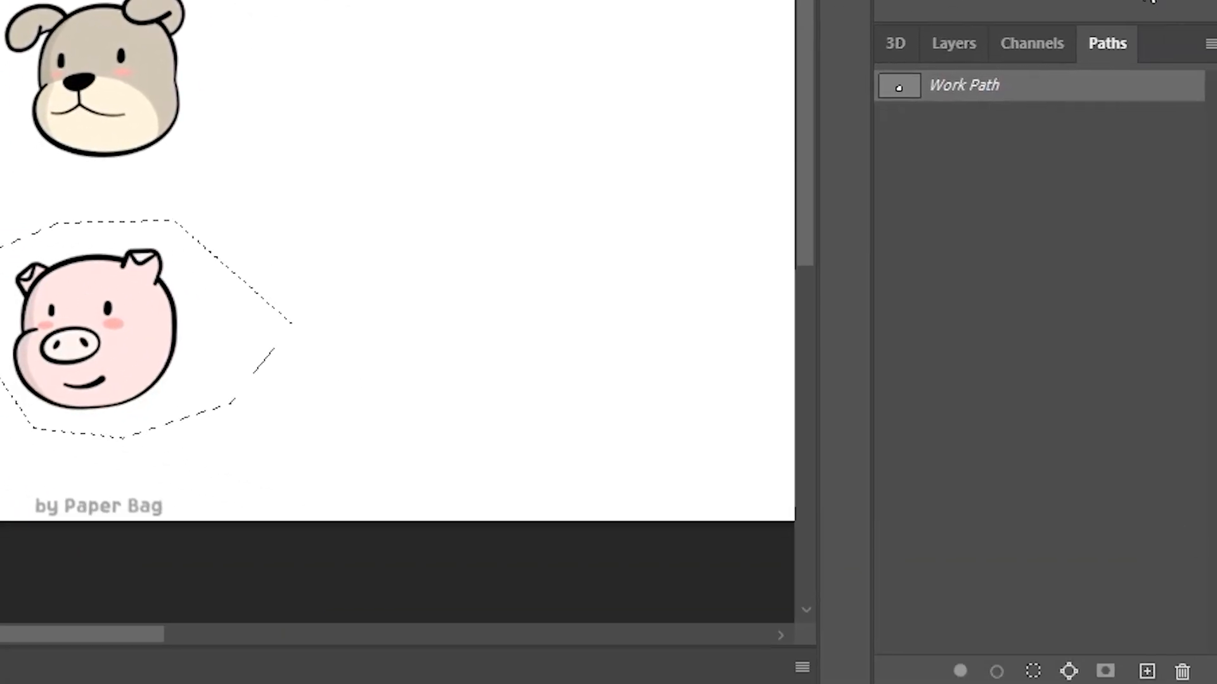
pyautogui.click(1110, 50)
pyautogui.click(959, 97)
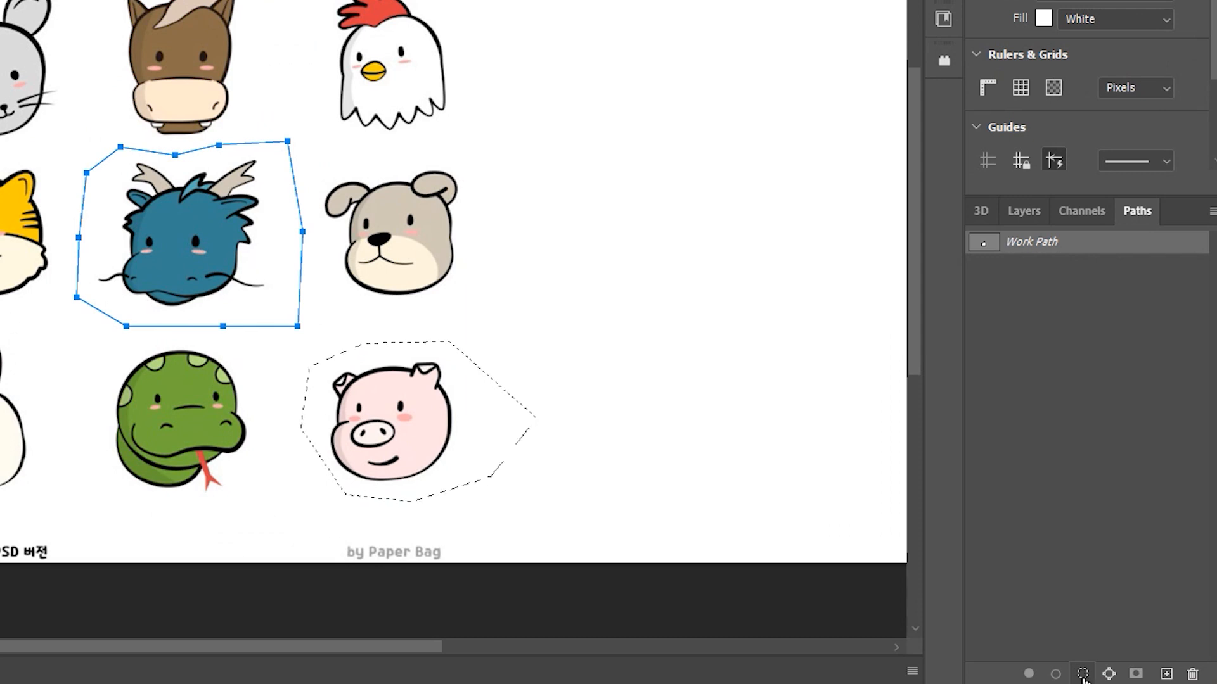
pyautogui.click(1080, 673)
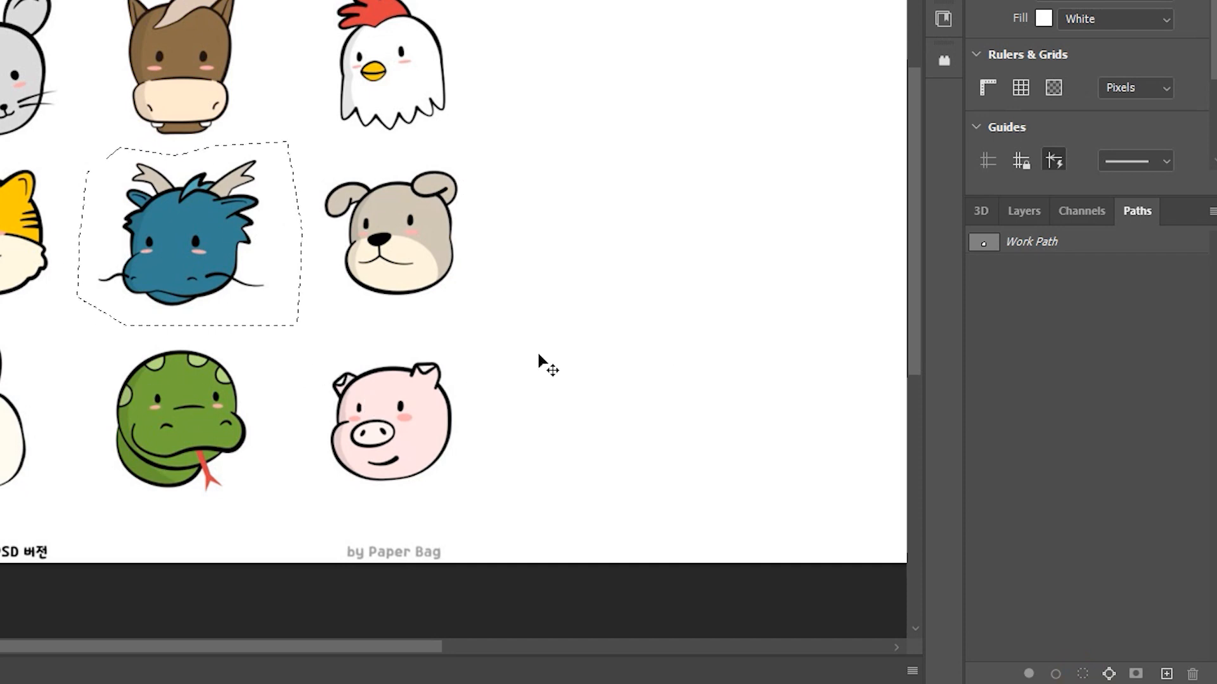
# Step: Clear the selection, reactivate the dragon's Work Path and convert it to a selection with the layer list showing
pyautogui.hotkey('ctrl', 'd')
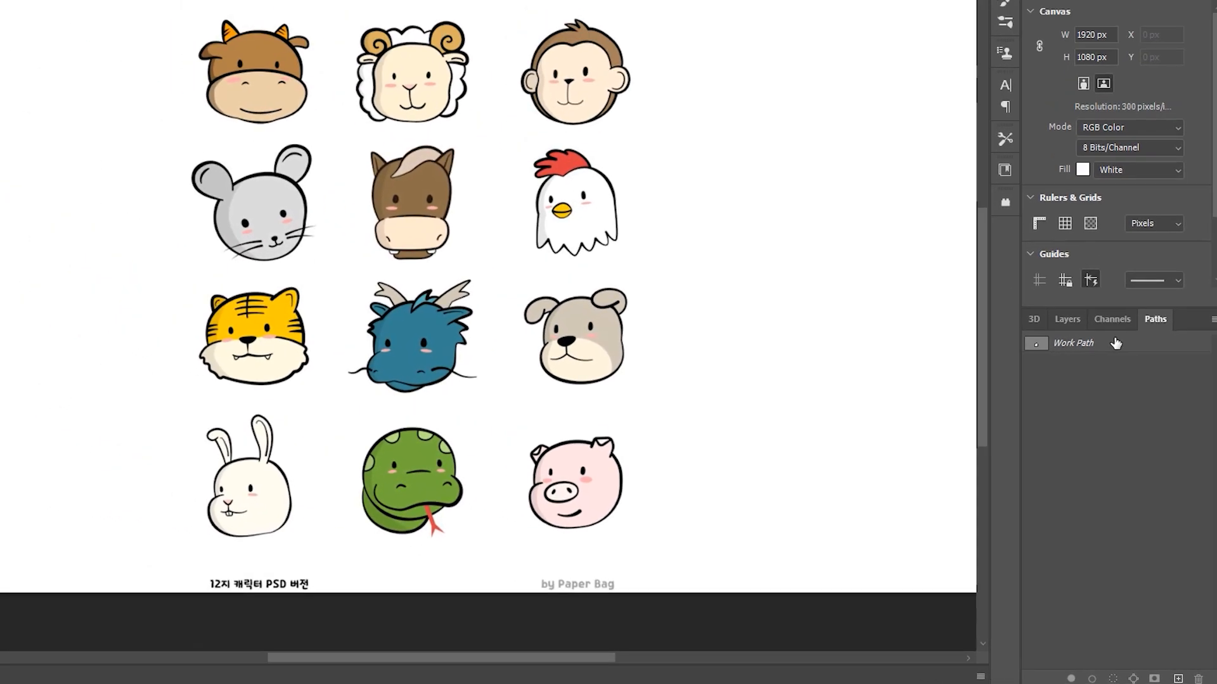
pyautogui.click(1050, 281)
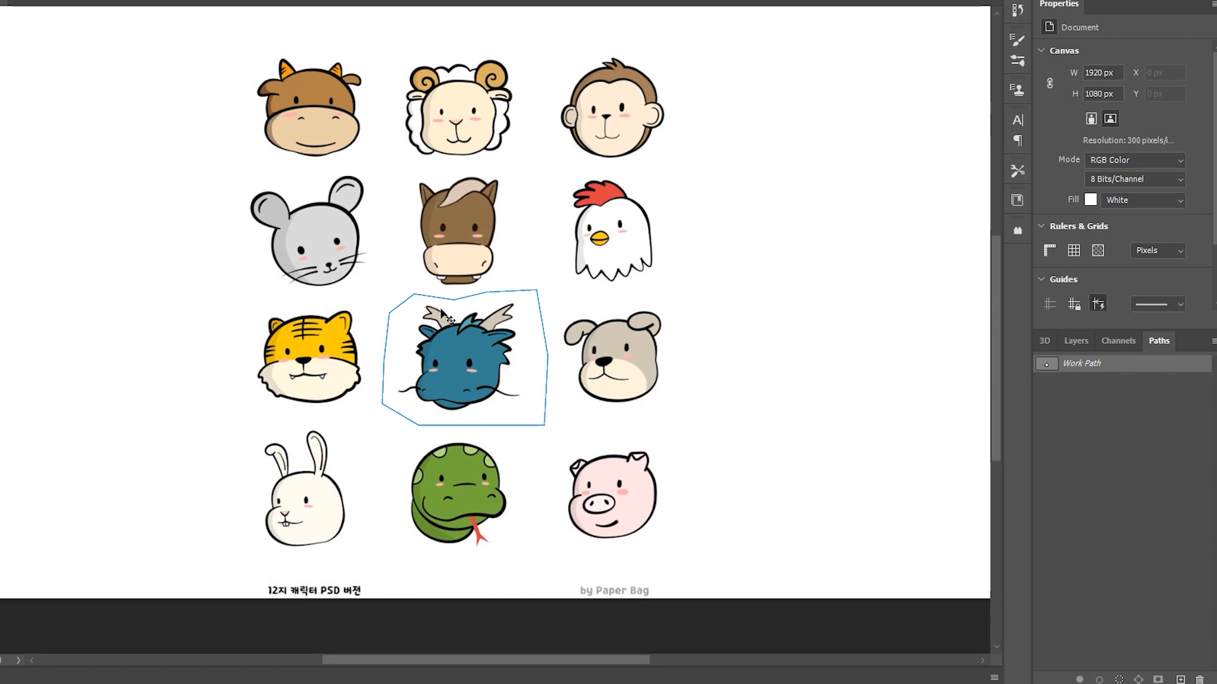
pyautogui.click(1076, 340)
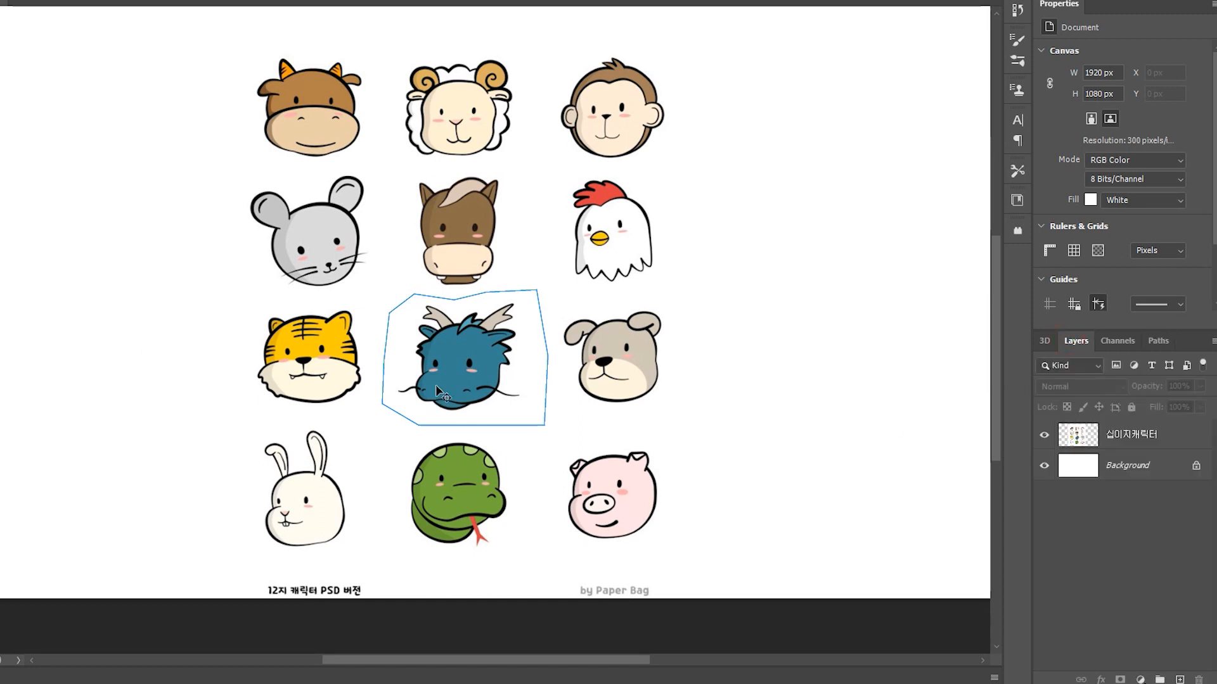
pyautogui.hotkey('ctrl', 'Return')
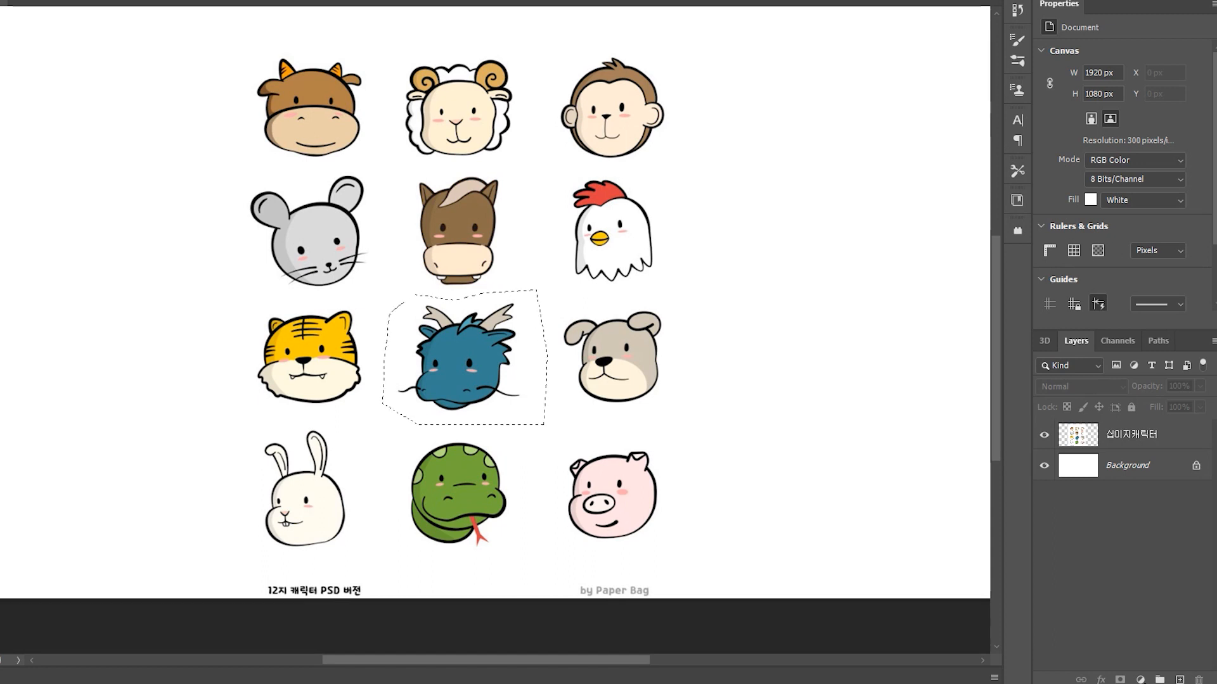
# Step: Clear the current selection and select the dragon head on the 십이지캐릭터 layer with the Object Selection tool, checking it in Quick Mask
pyautogui.hotkey('ctrl', 'd')
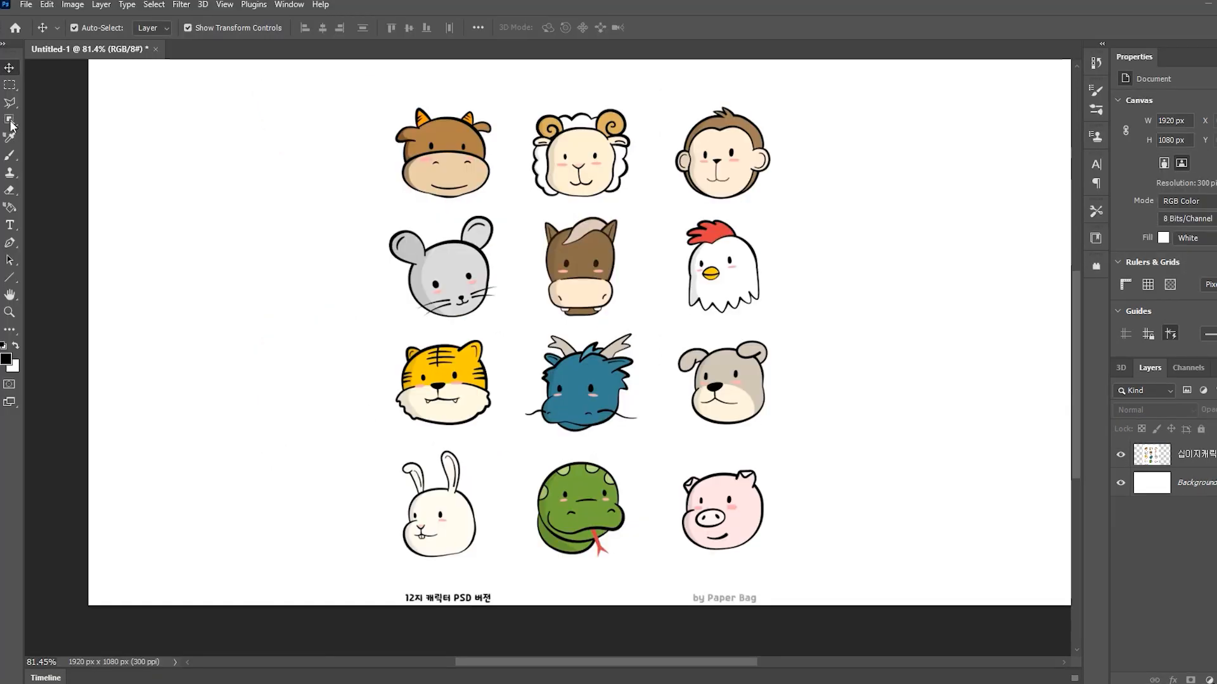
pyautogui.hotkey('ctrl', 'z')
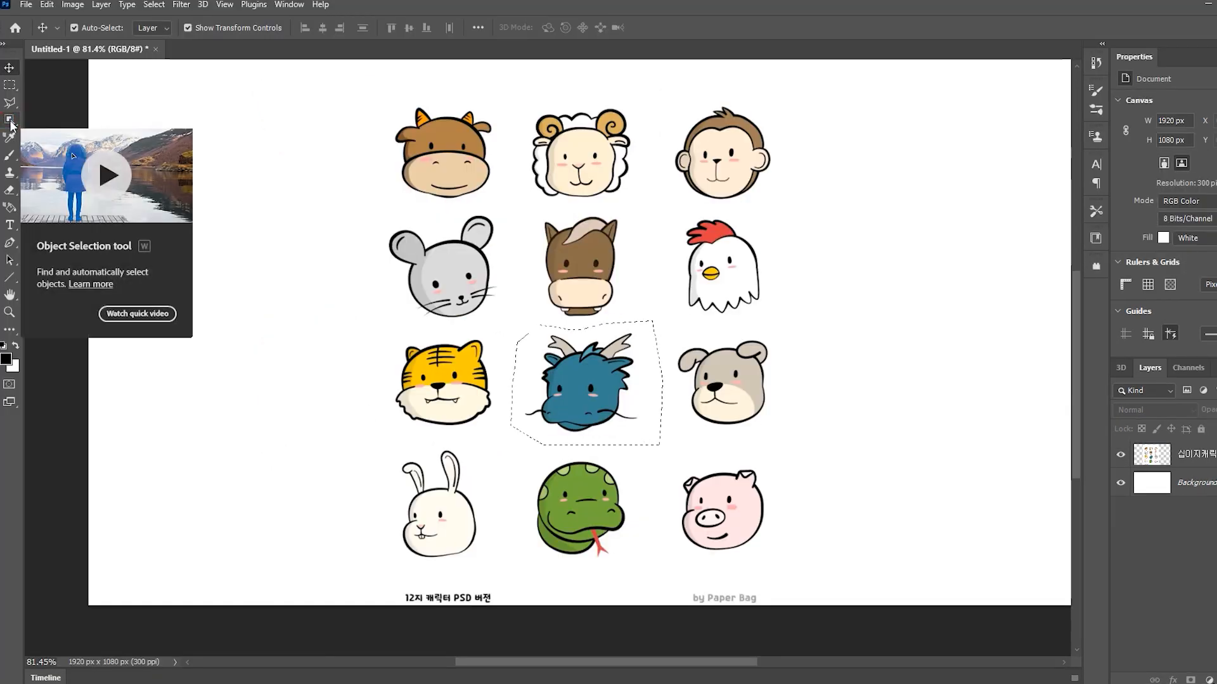
pyautogui.click(10, 121)
pyautogui.click(394, 9)
pyautogui.hotkey('ctrl', 'd')
pyautogui.click(14, 118)
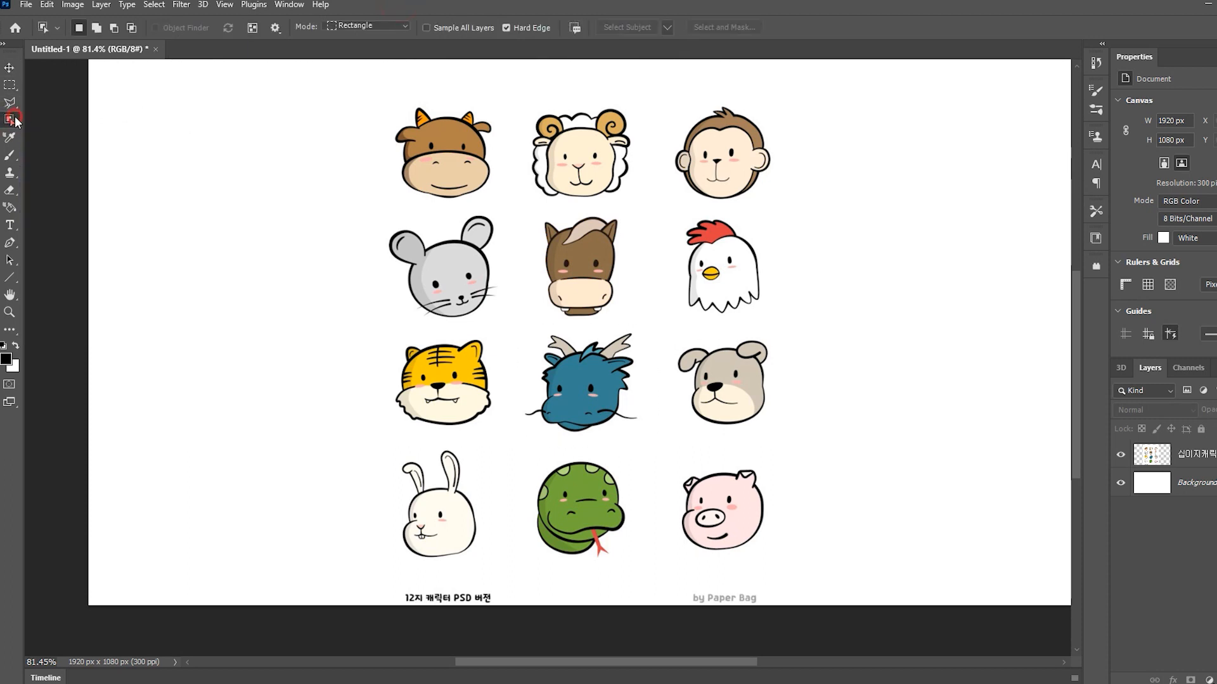
pyautogui.click(1207, 455)
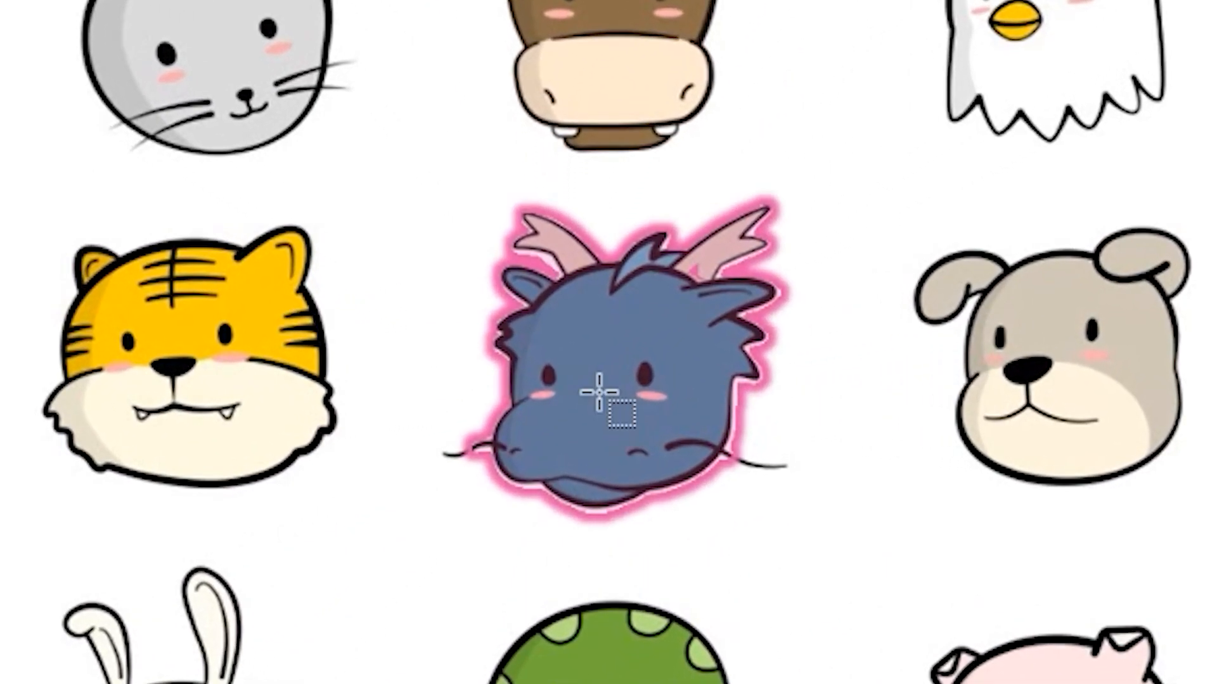
pyautogui.click(682, 406)
pyautogui.press('q')
pyautogui.press('q')
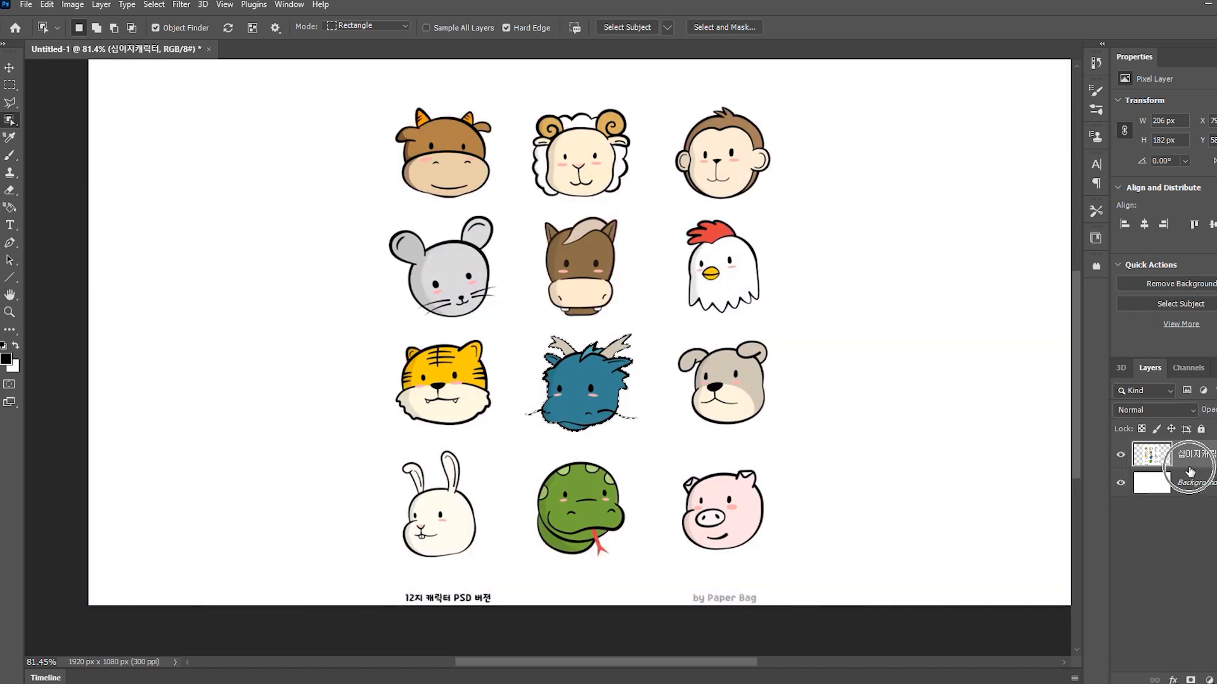
# Step: Copy the selected dragon head to its own layer and hide the 십이지캐릭터 and Background layers
pyautogui.hotkey('ctrl', 'j')
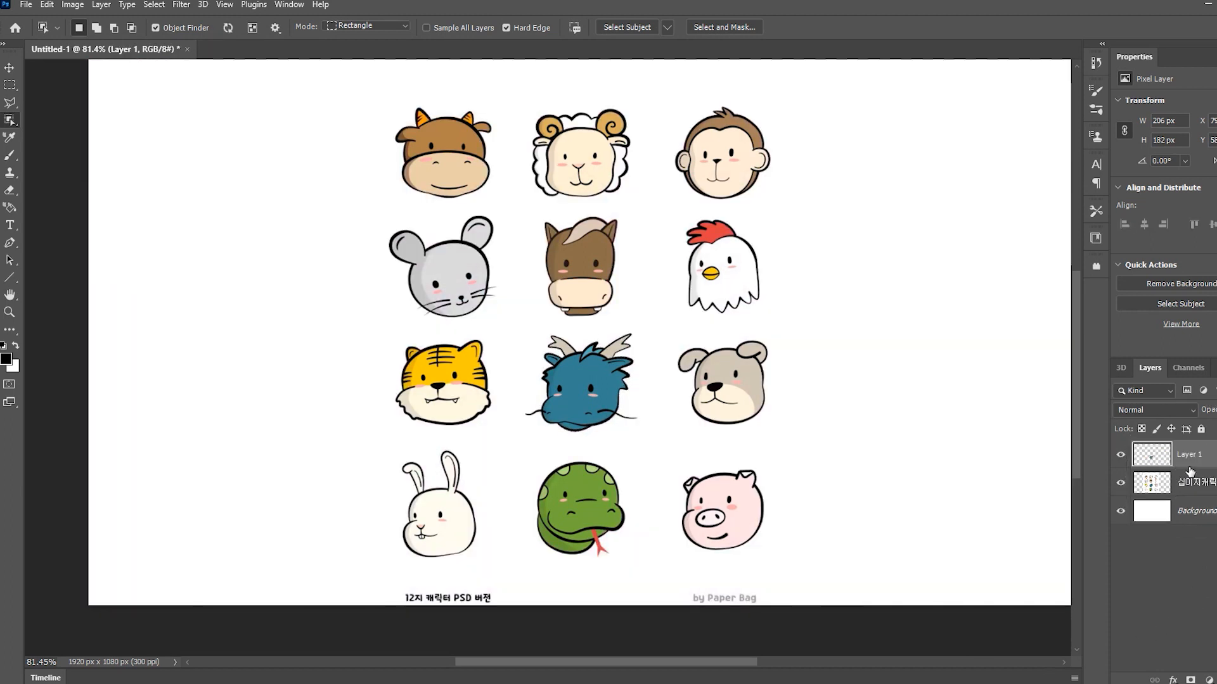
pyautogui.click(1120, 482)
pyautogui.click(1121, 511)
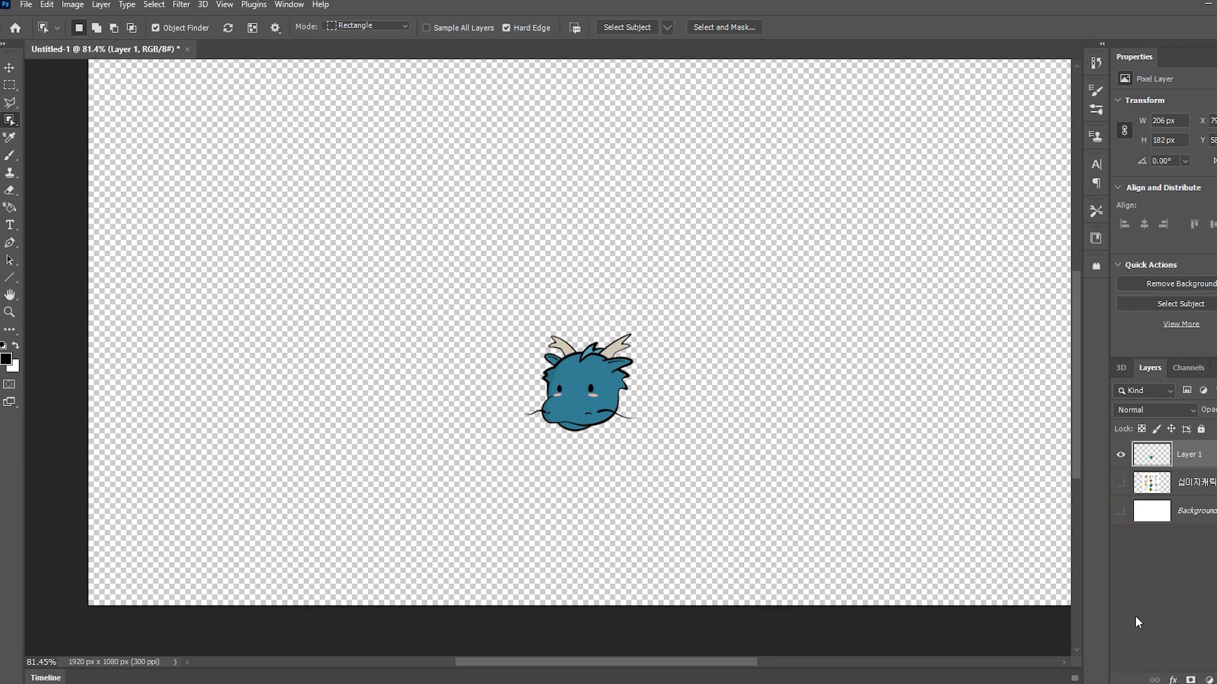
# Step: Quick-export the isolated dragon as a PNG named 선택-용 in the 펜툴 folder
pyautogui.press('m')
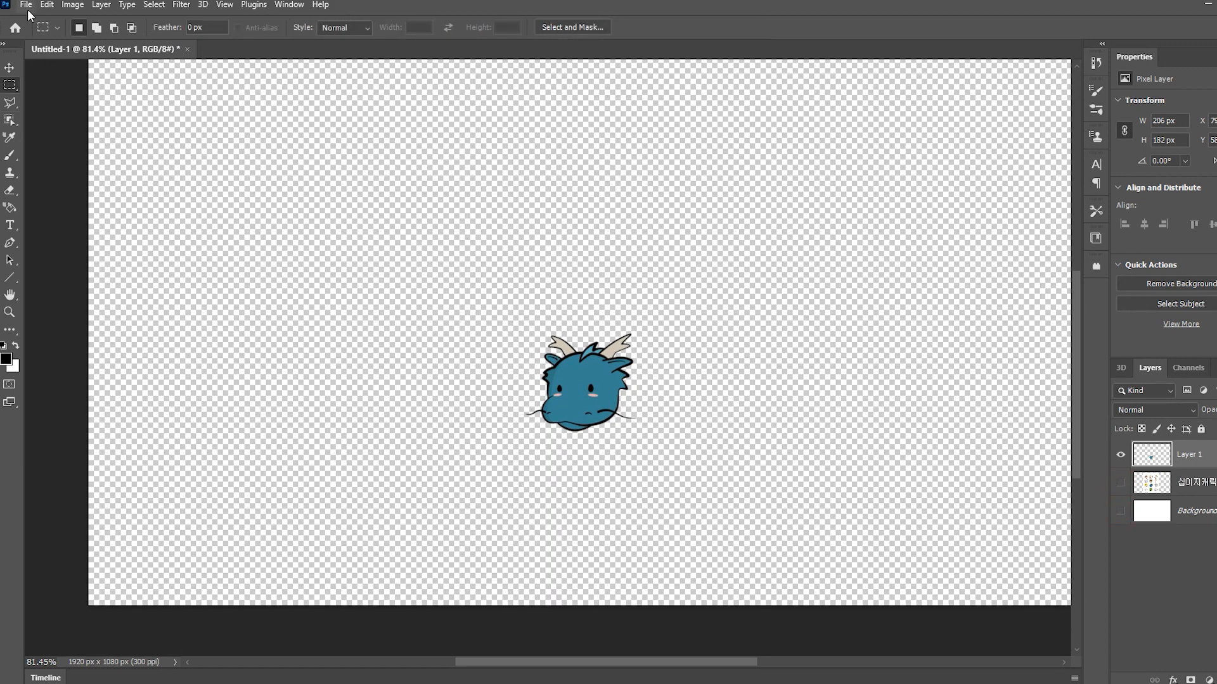
pyautogui.click(26, 5)
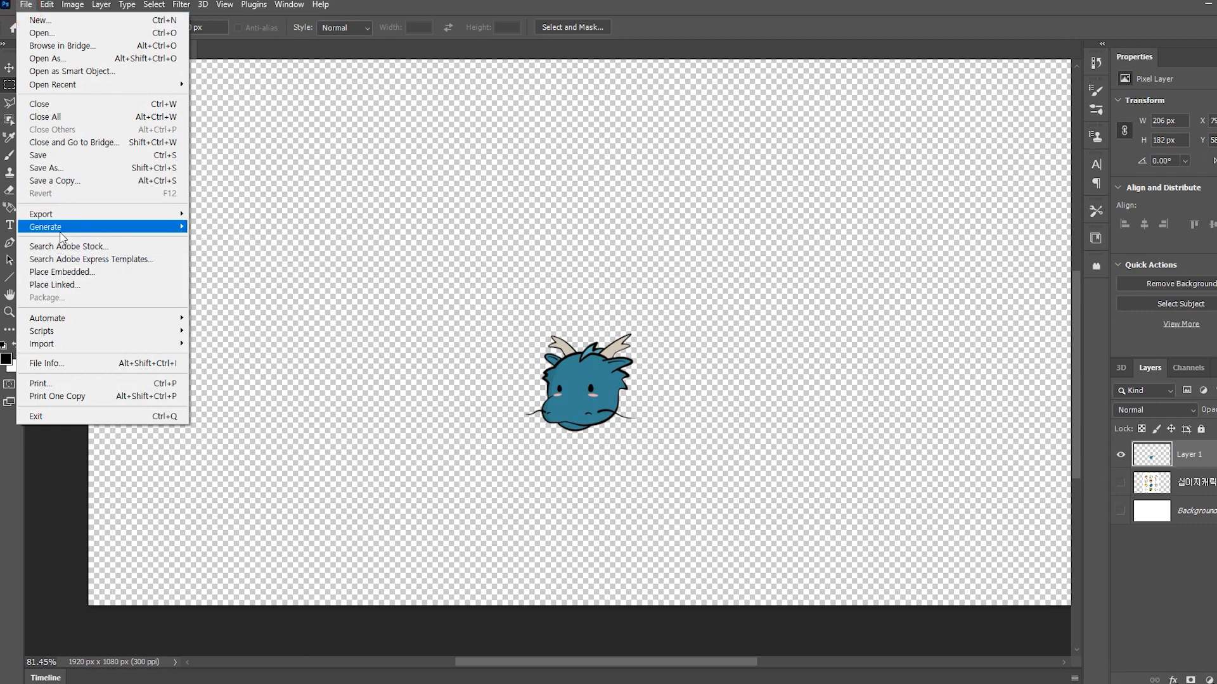
pyautogui.moveTo(56, 219)
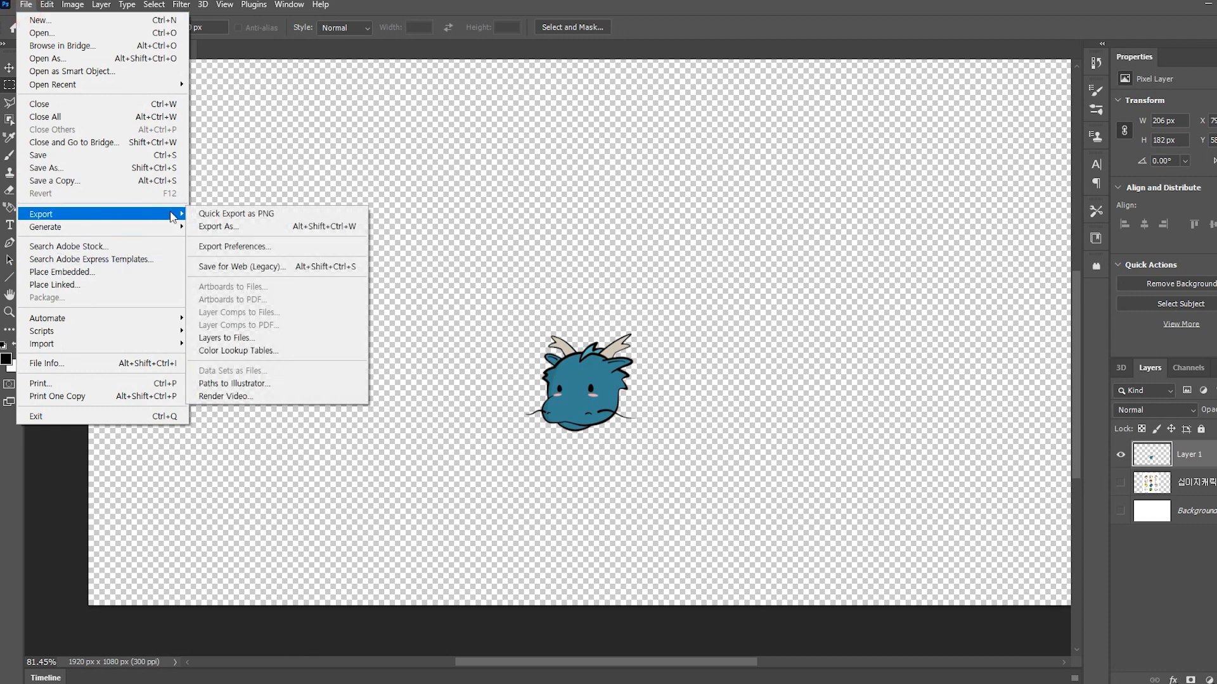
pyautogui.click(230, 214)
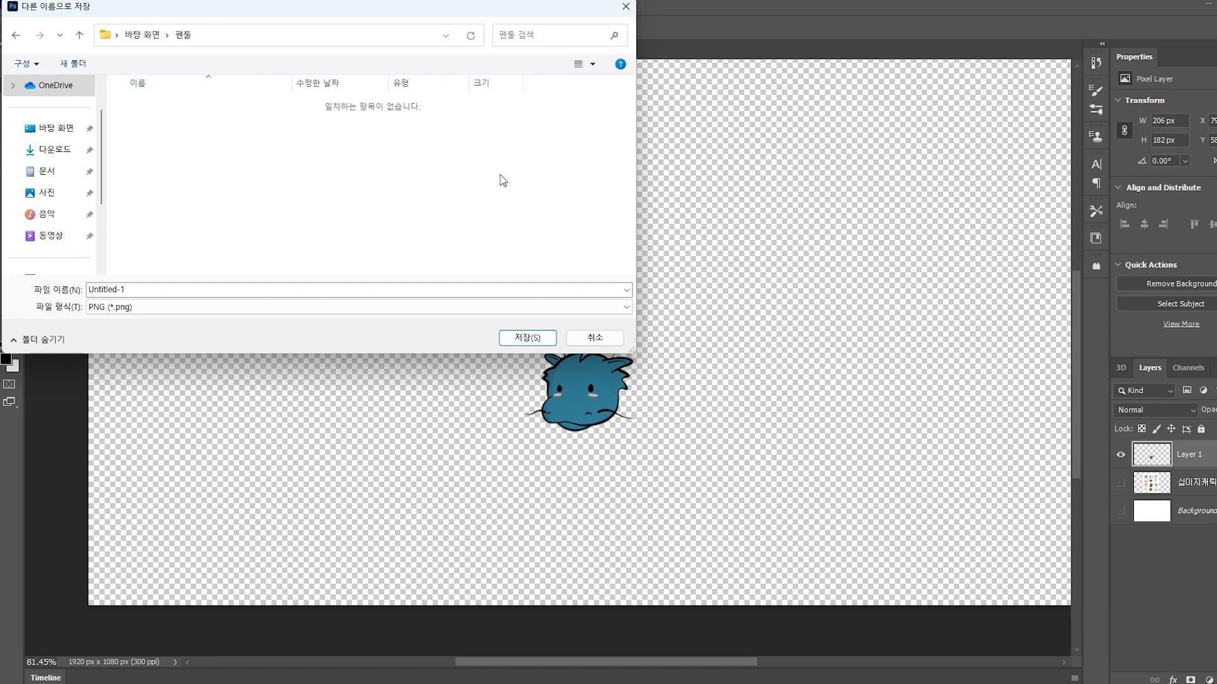
pyautogui.click(523, 337)
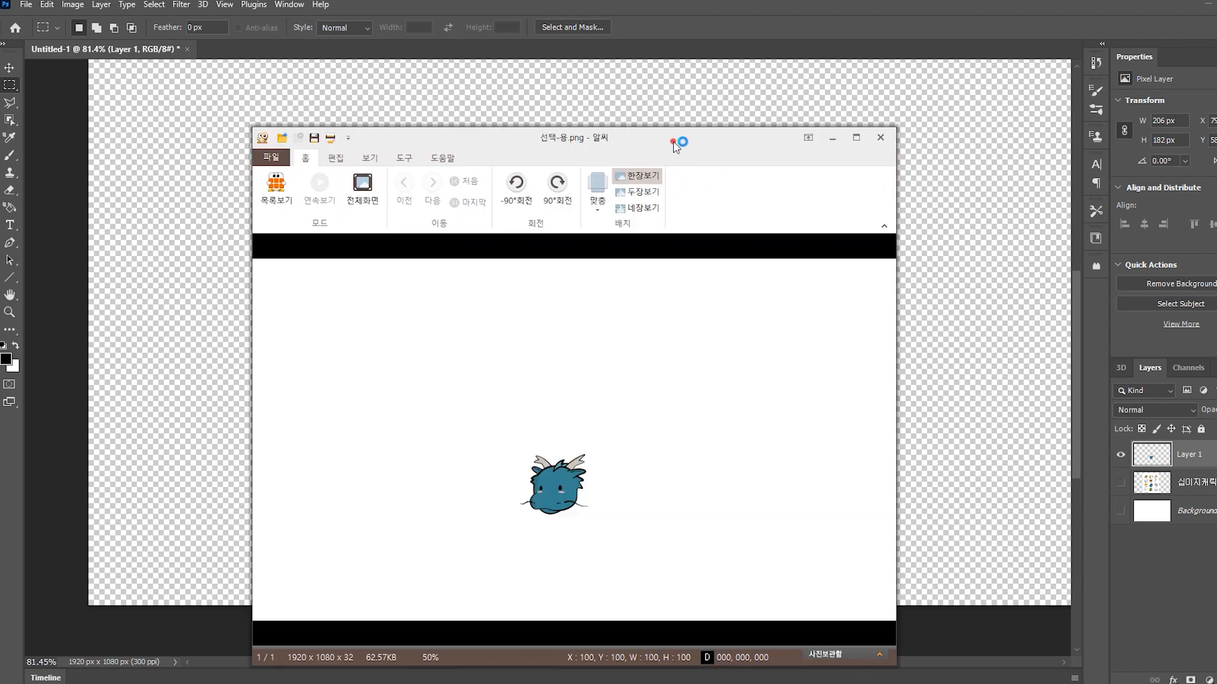
# Step: Inspect the exported 선택-용.png in the image viewer against the original canvas, and put the viewer away
pyautogui.moveTo(673, 139); pyautogui.dragTo(643, 105)
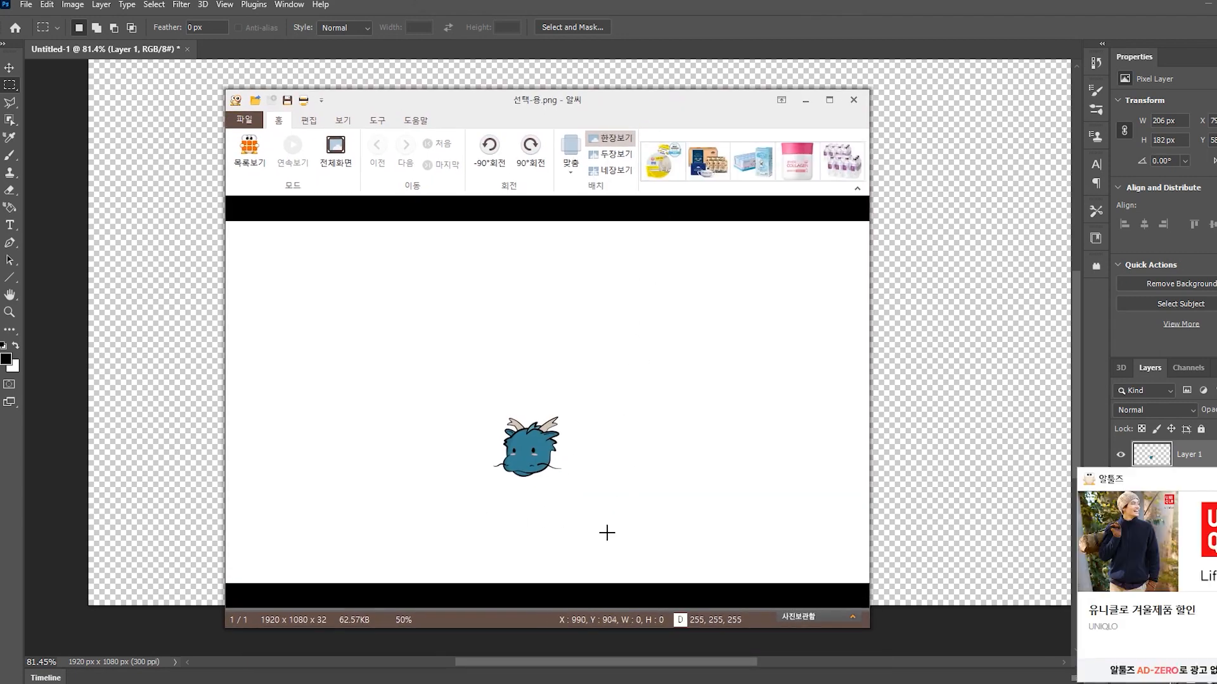
pyautogui.moveTo(554, 114); pyautogui.dragTo(936, 111)
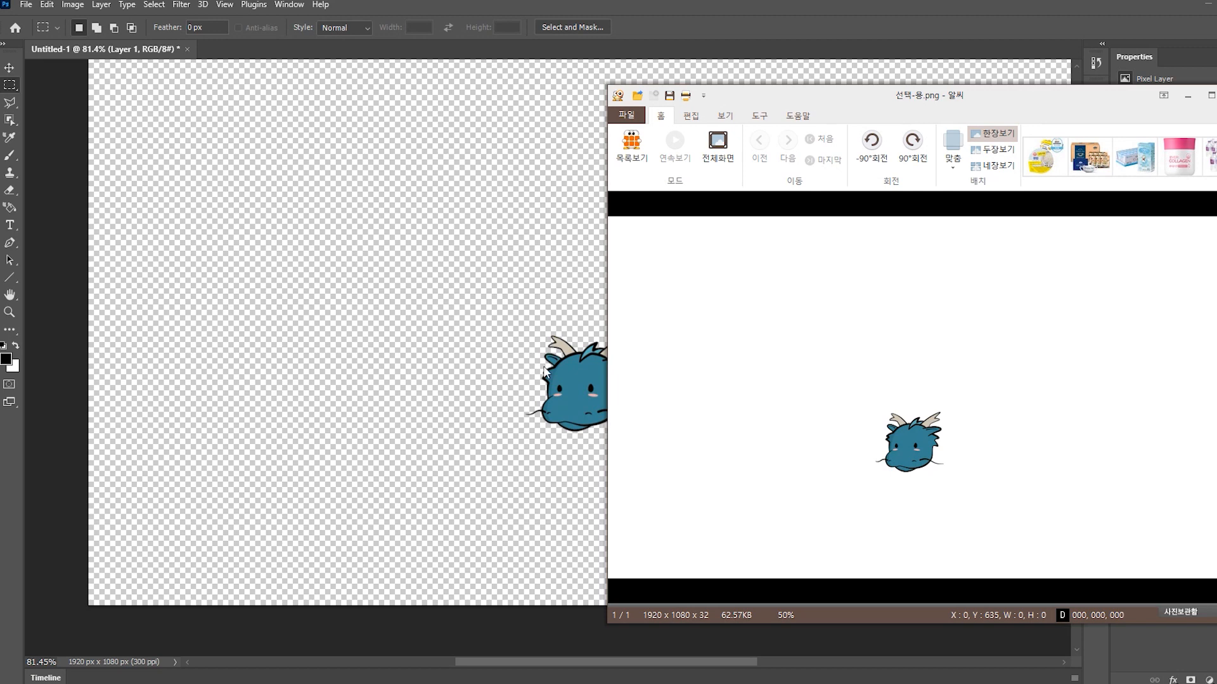
pyautogui.moveTo(872, 102); pyautogui.dragTo(443, 82)
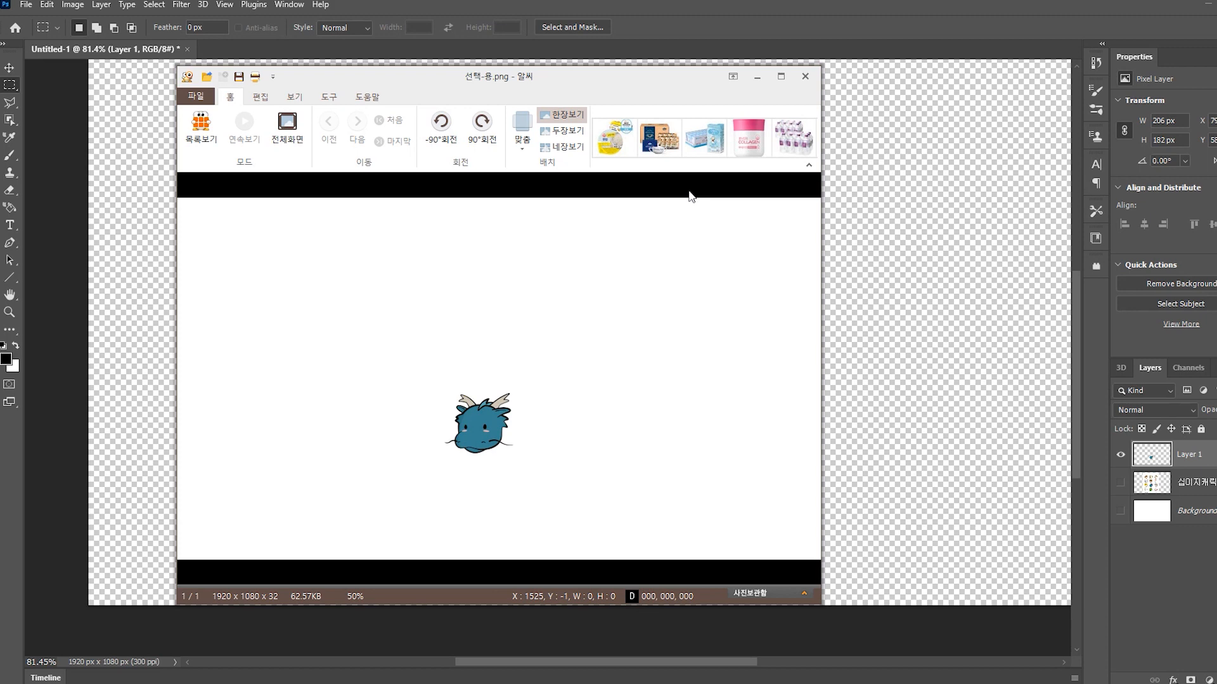
pyautogui.click(757, 81)
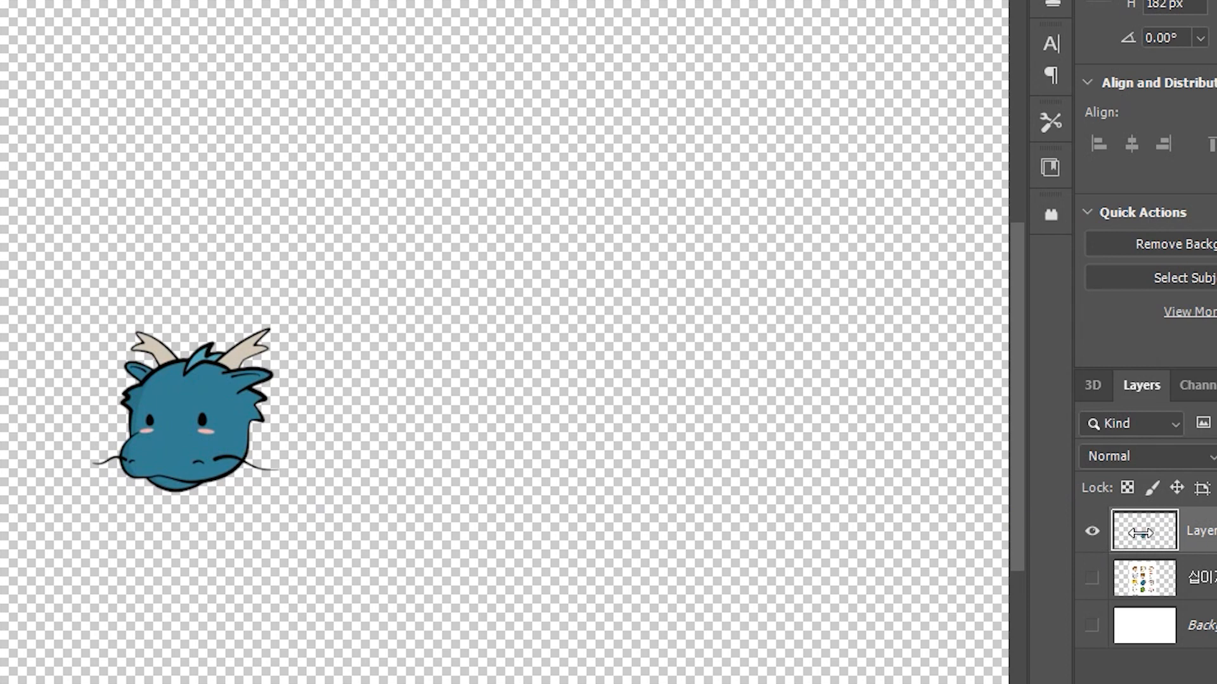
# Step: Copy the dragon from its layer into a new 206 x 182 px document at 300 ppi and hide the white background
pyautogui.keyDown('ctrl'); pyautogui.click(1142, 538); pyautogui.keyUp('ctrl')
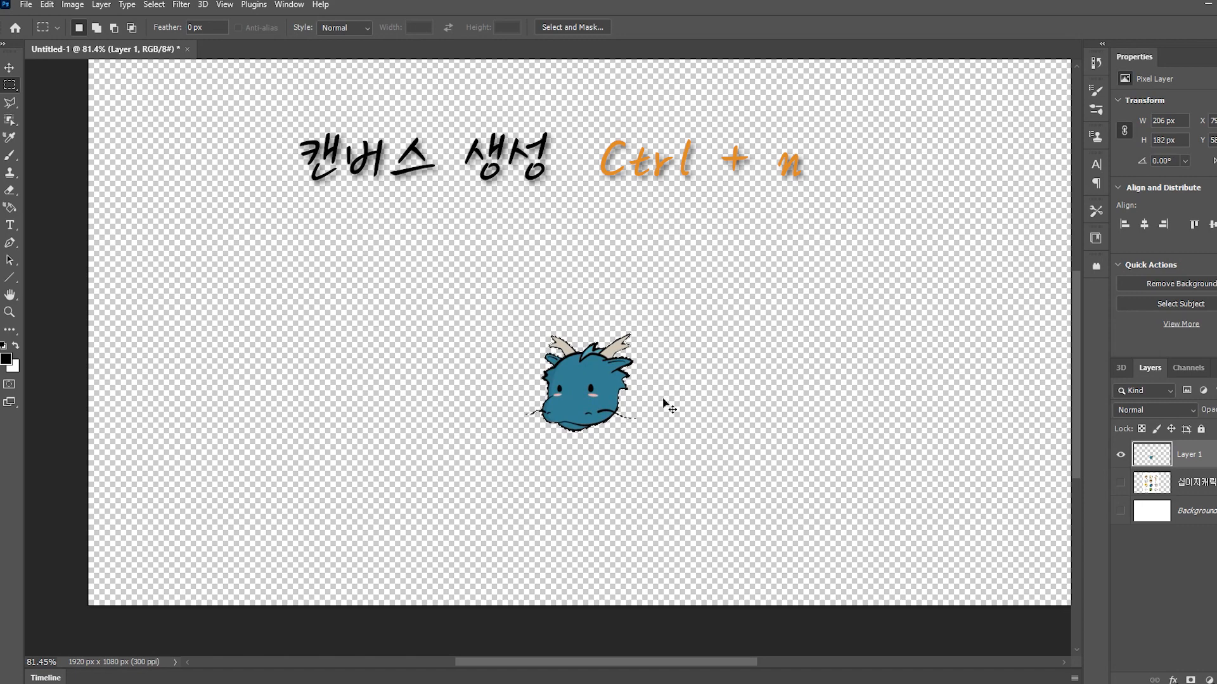
pyautogui.hotkey('ctrl', 'n')
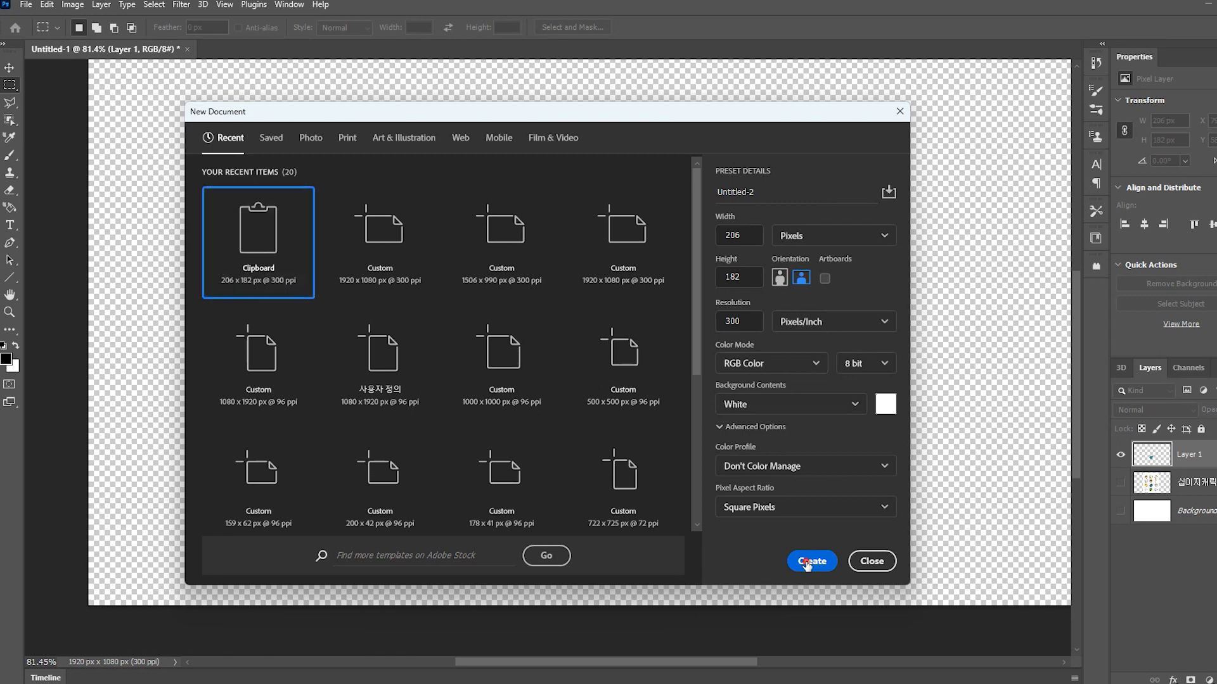
pyautogui.press('Return')
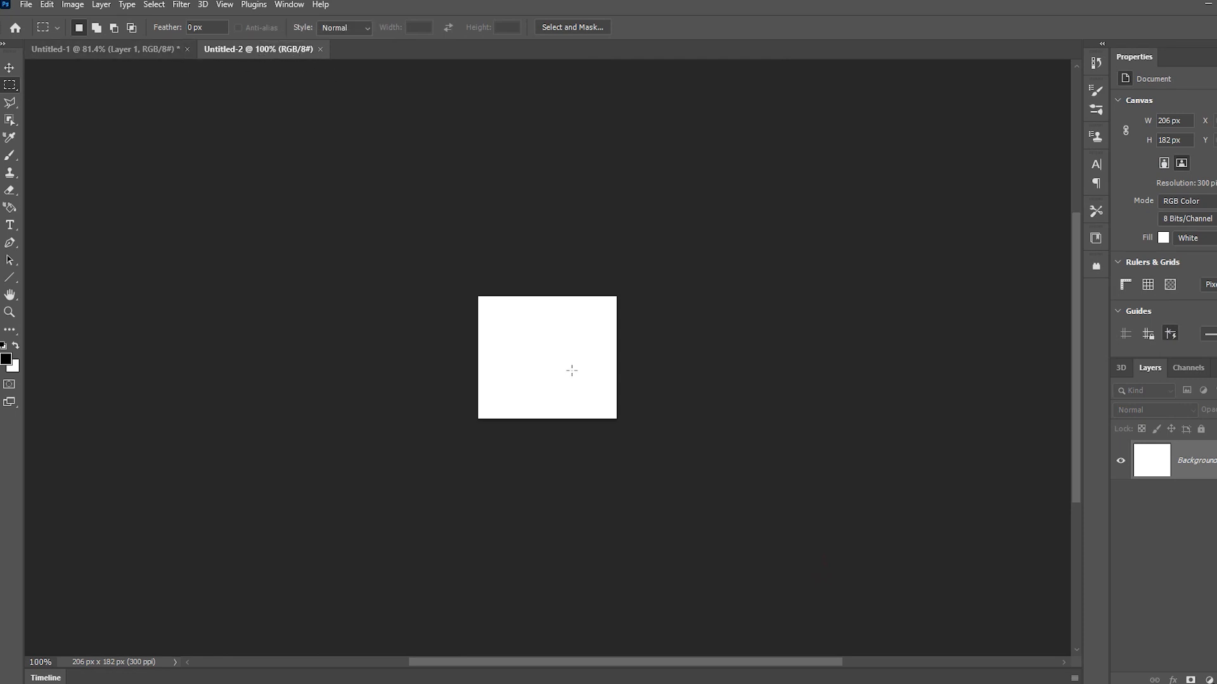
pyautogui.hotkey('ctrl', 'v')
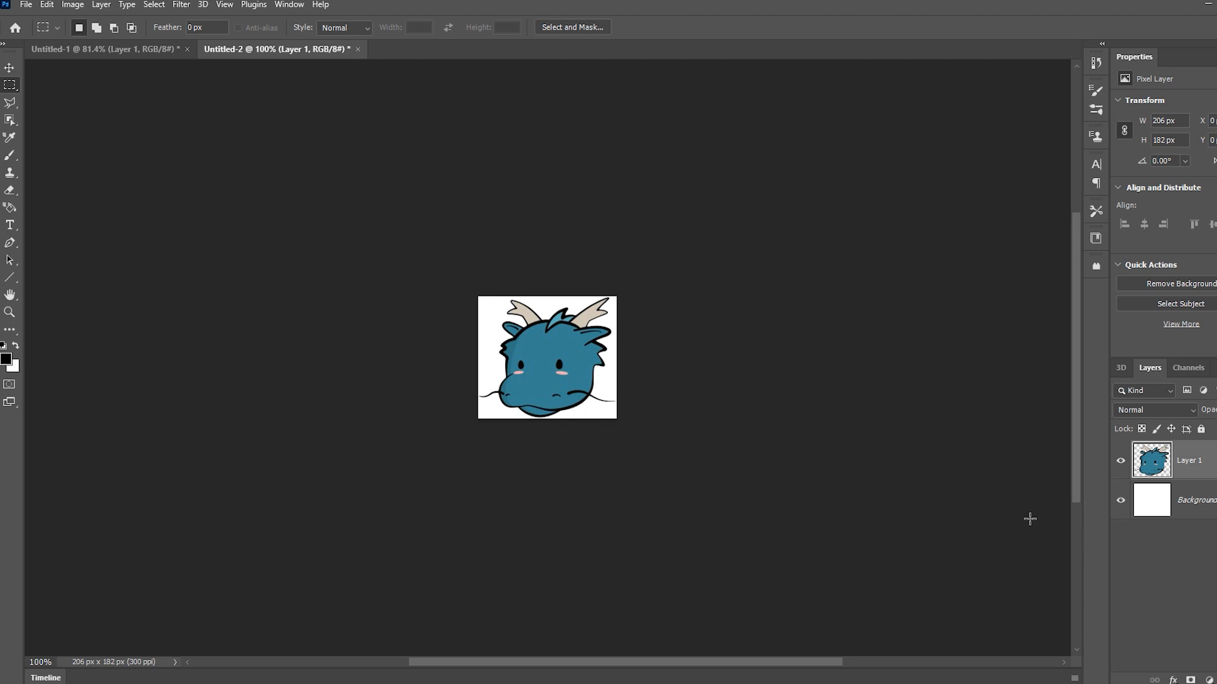
pyautogui.click(1124, 501)
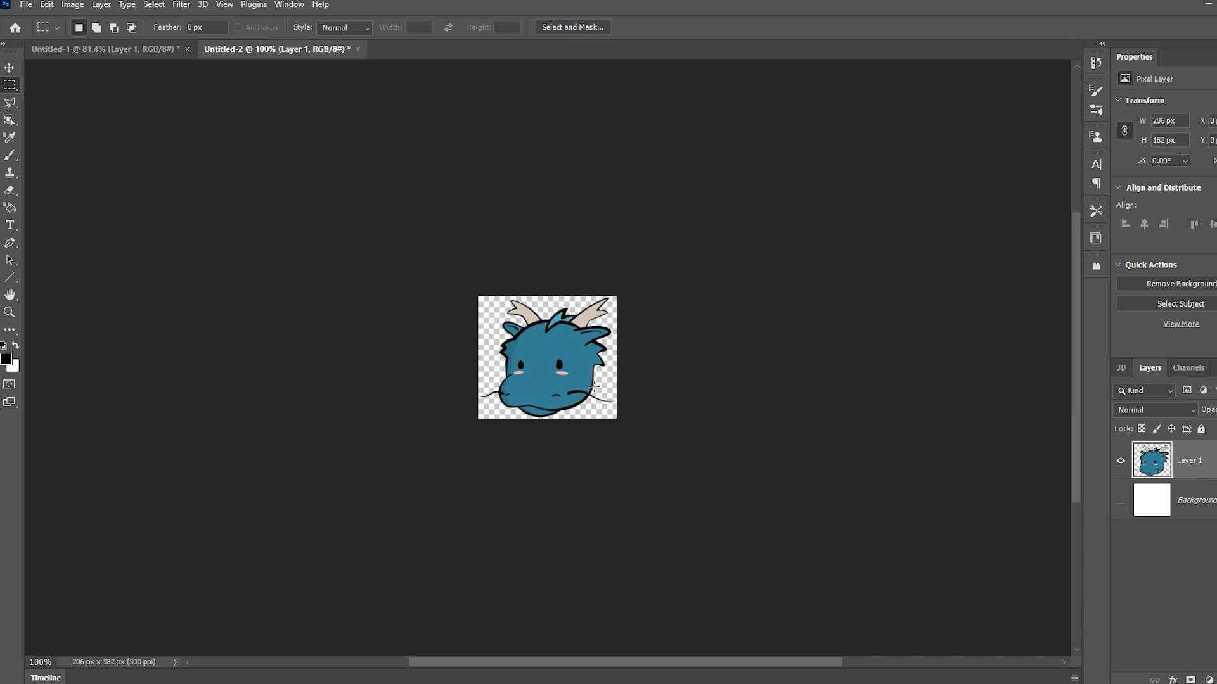
# Step: Quick-export the cropped dragon document as a PNG named 선택-용_캔버스변경 in the 펜툴 folder
pyautogui.click(25, 5)
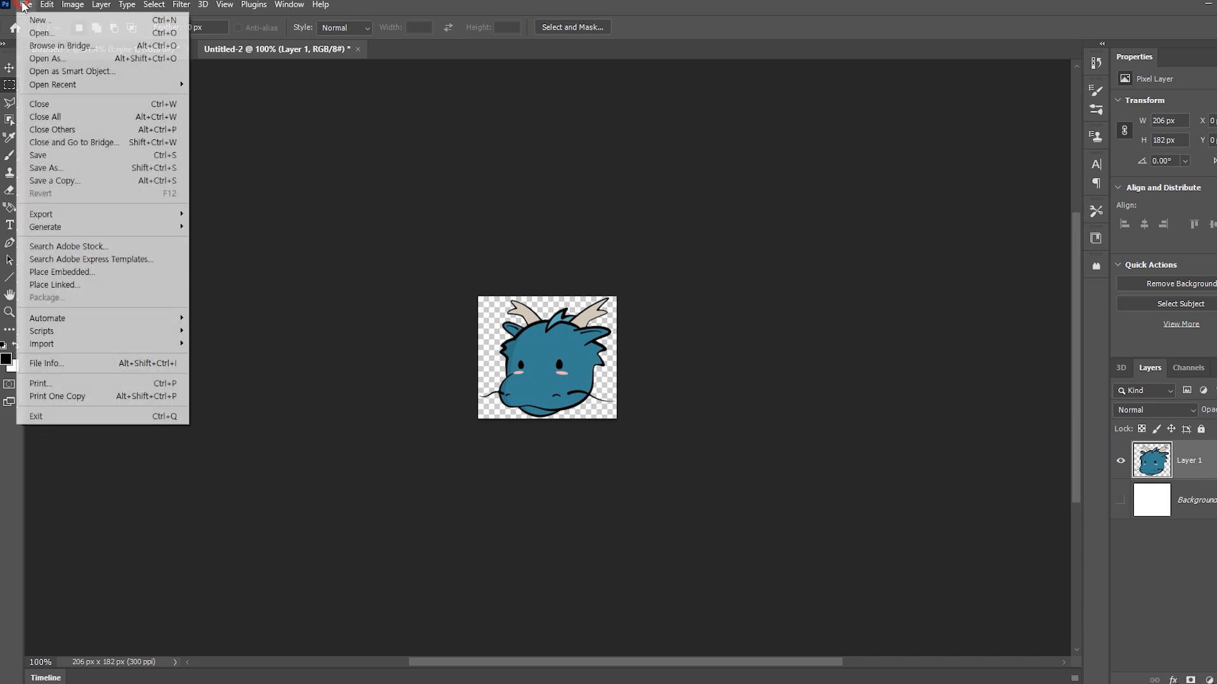
pyautogui.moveTo(90, 211)
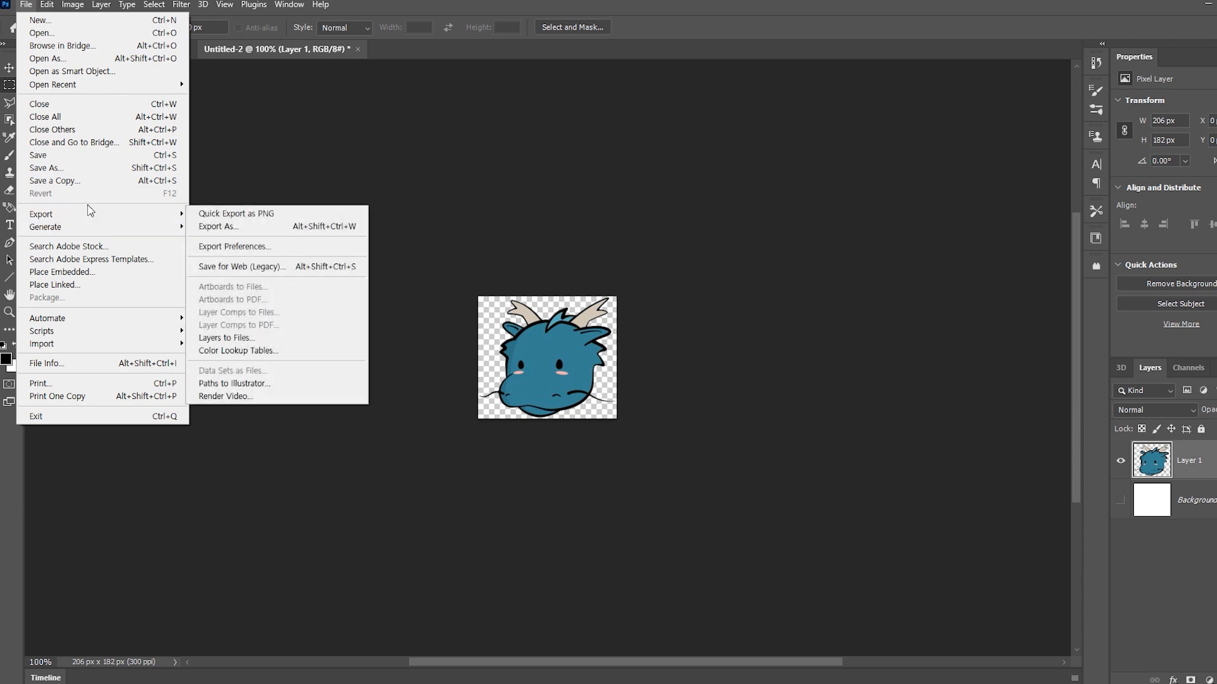
pyautogui.click(245, 214)
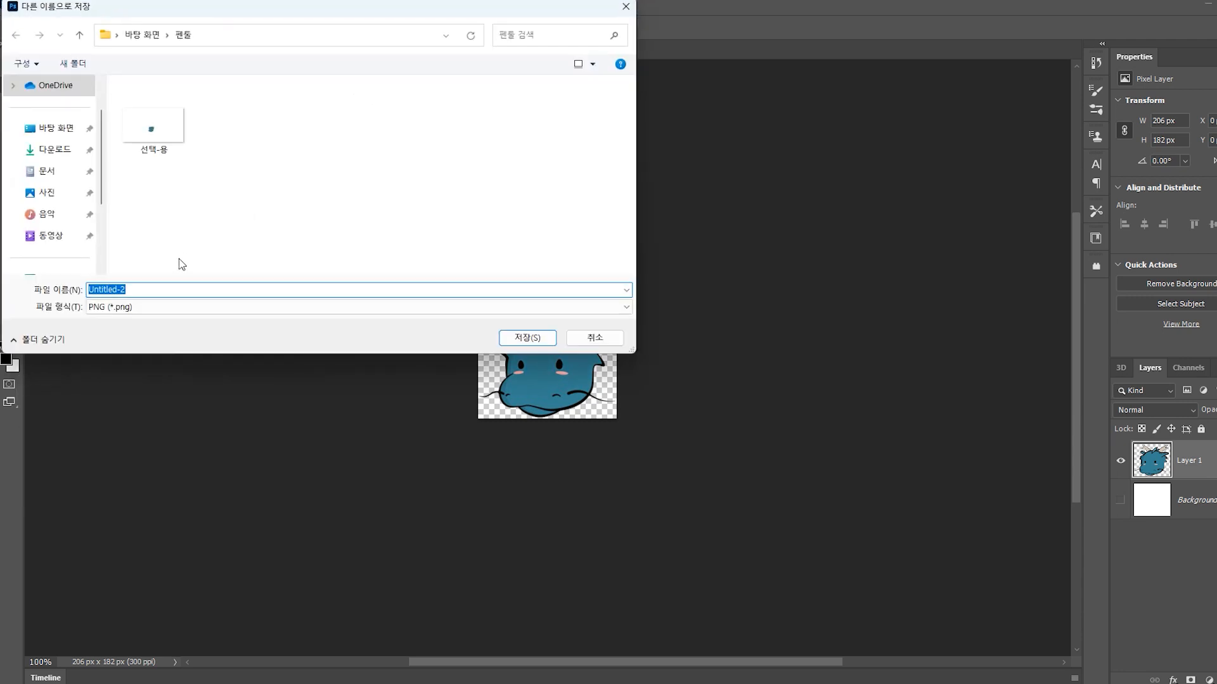
pyautogui.click(158, 290)
pyautogui.write('ㄴㅌㅐㄱ-용_')
pyautogui.press('Return')
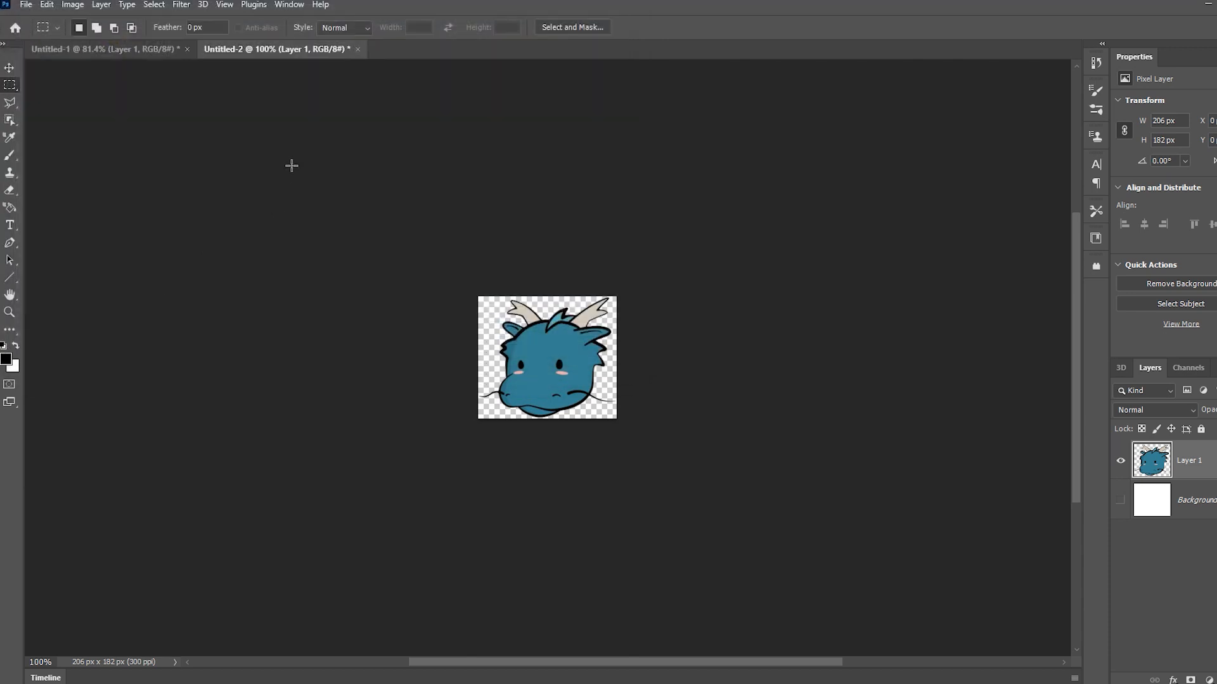
# Step: Open 선택-용_캔버스변경 from the 펜툴 folder in the image viewer and move its window aside
pyautogui.moveTo(1216, 179); pyautogui.dragTo(568, 168)
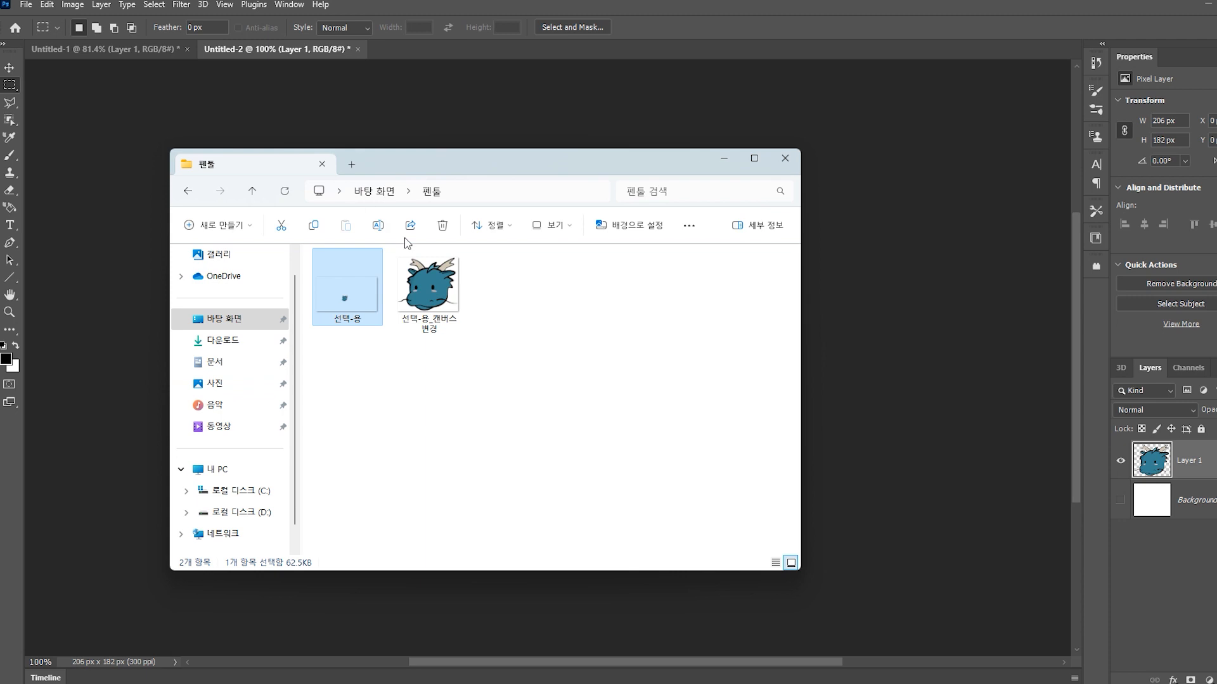
pyautogui.click(482, 425)
pyautogui.moveTo(492, 162); pyautogui.dragTo(554, 179)
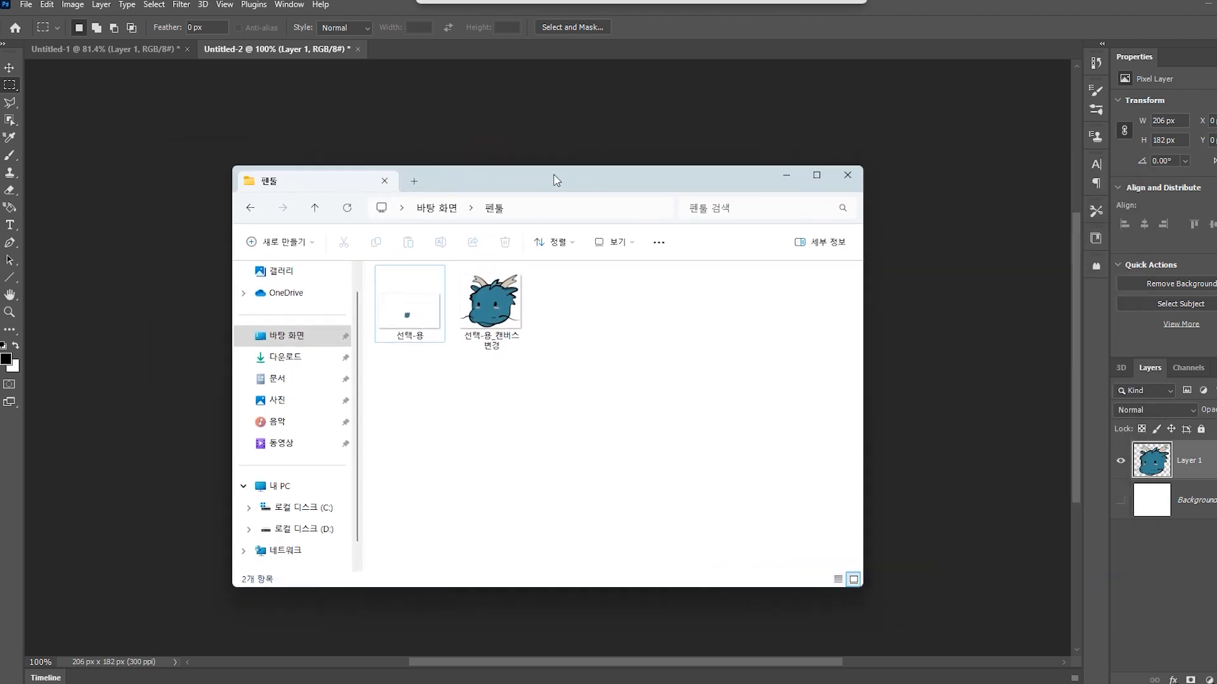
pyautogui.click(497, 319)
pyautogui.doubleClick(498, 319)
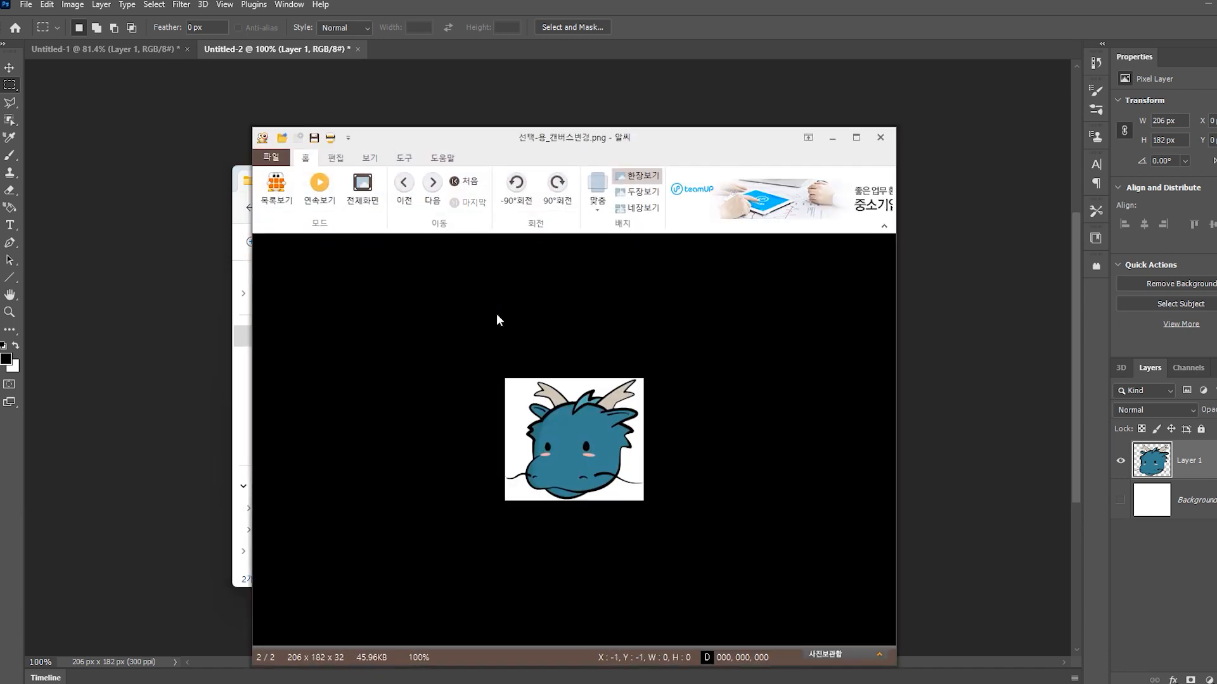
pyautogui.moveTo(484, 137); pyautogui.dragTo(825, 123)
# Step: Open 선택-용.png beside the other export to compare their canvas sizes, and close both viewer windows
pyautogui.click(384, 324)
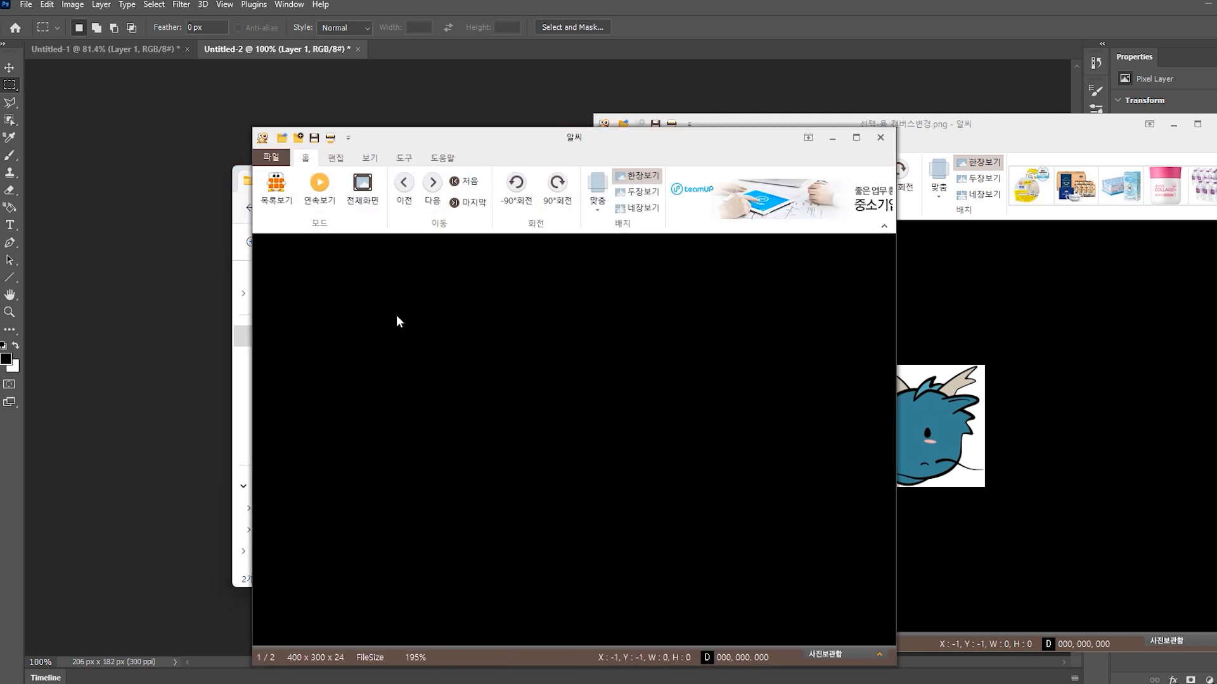
pyautogui.moveTo(693, 135); pyautogui.dragTo(530, 105)
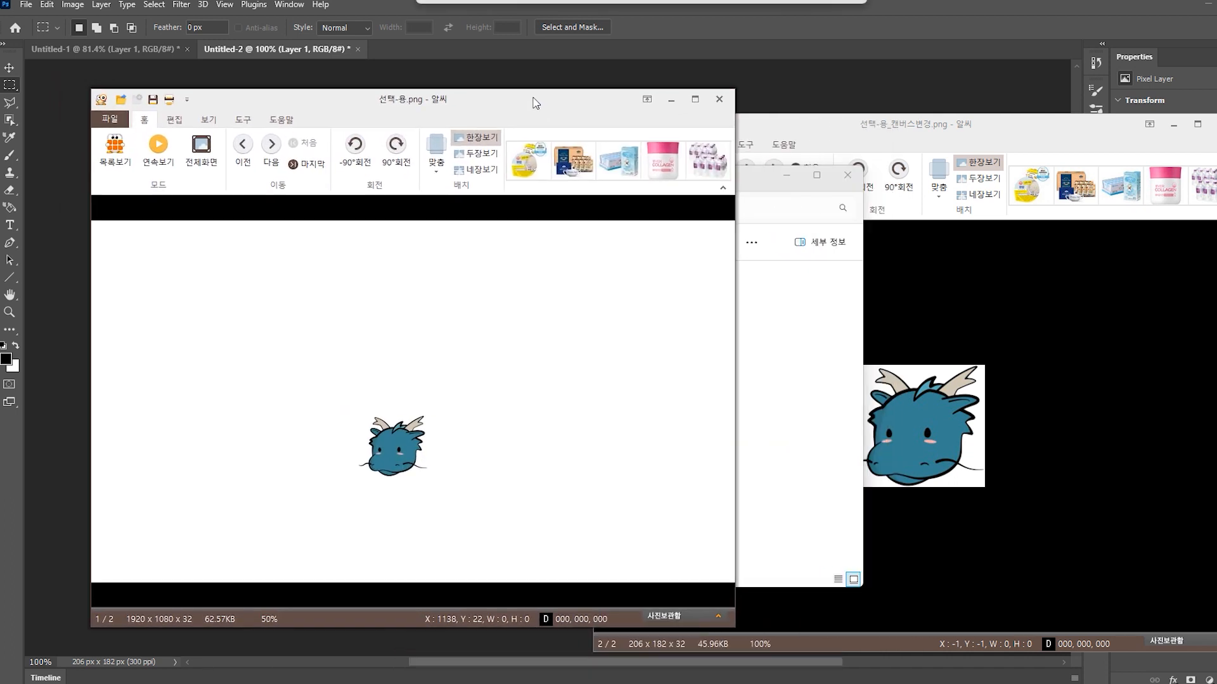
pyautogui.click(987, 128)
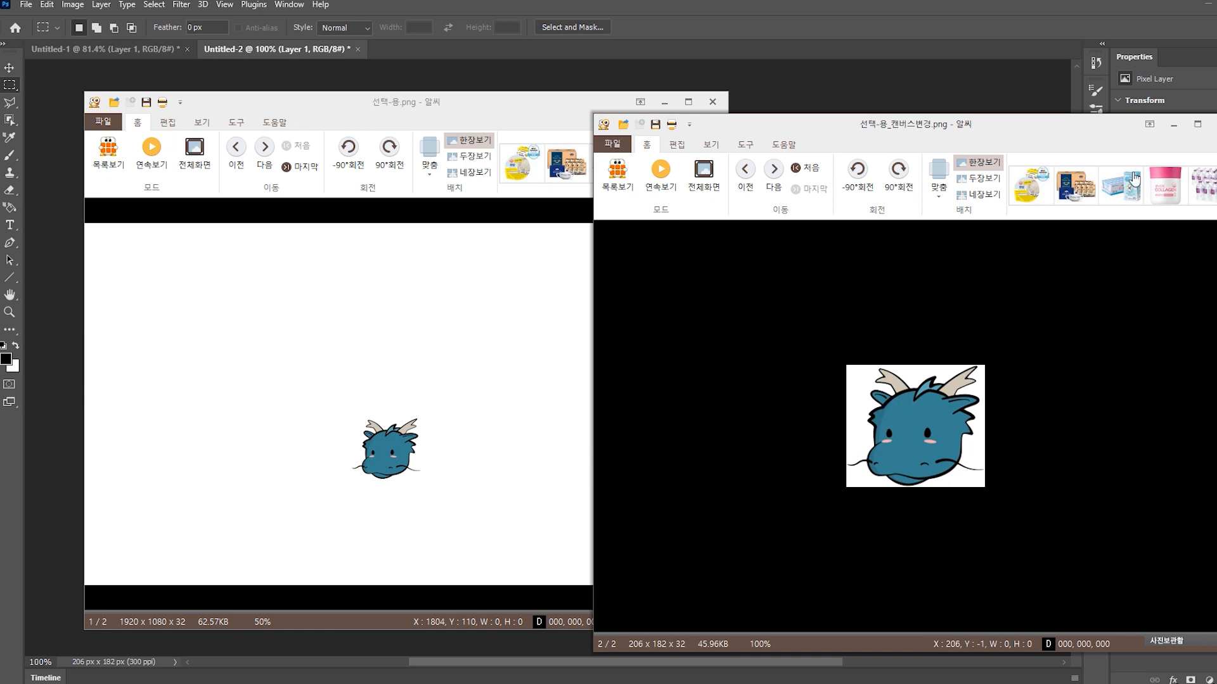
pyautogui.click(1216, 124)
pyautogui.click(712, 102)
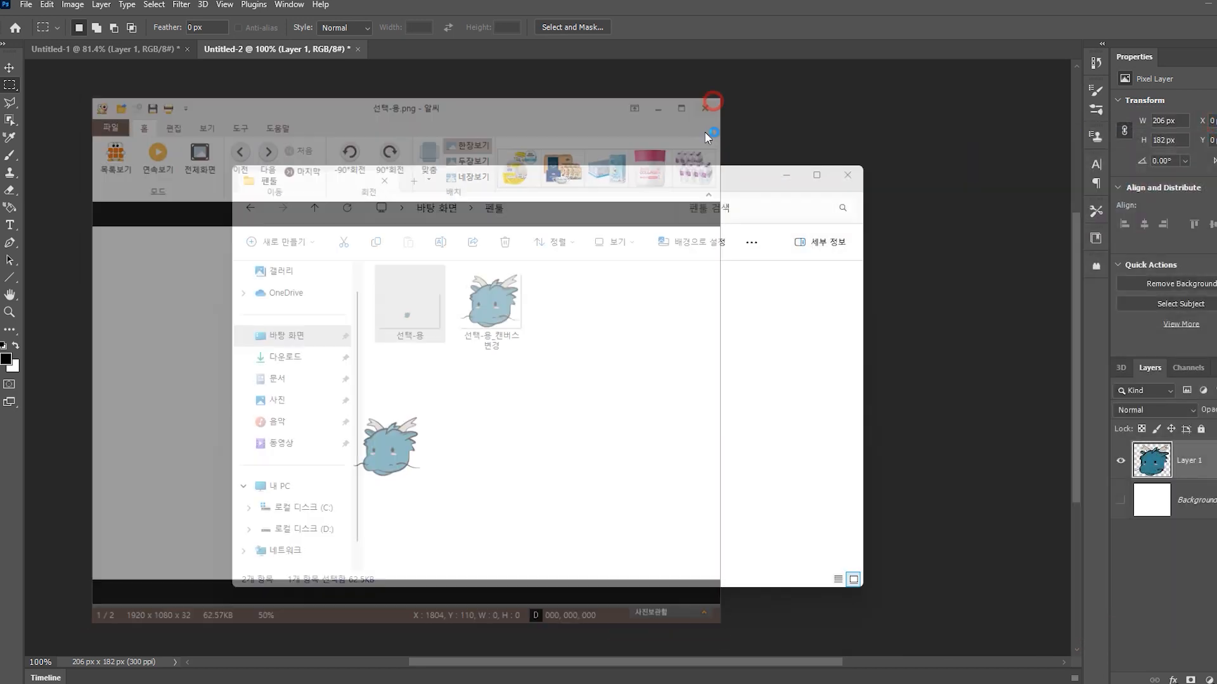
pyautogui.click(539, 425)
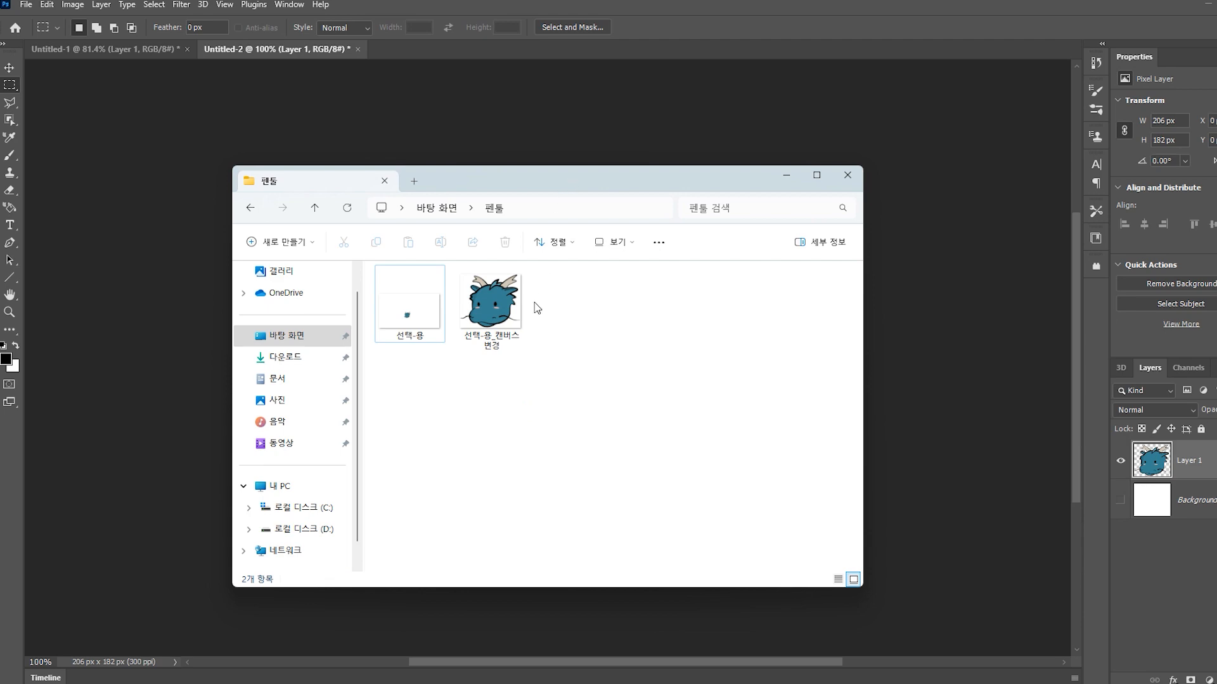